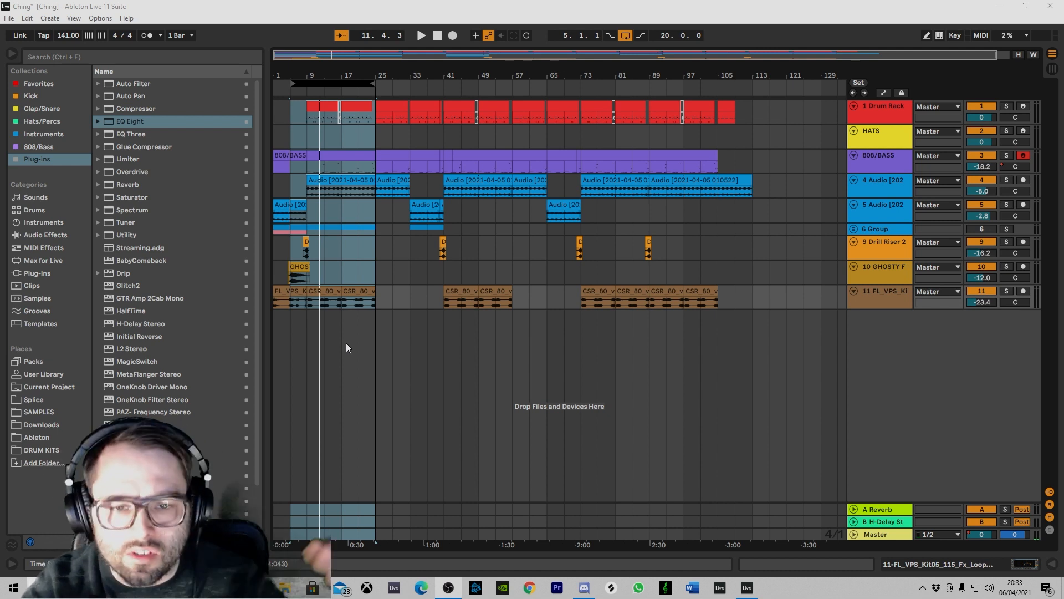
- Display the device chain of the 808/BASS track and play the looped section while viewing the chain's effects
{"action": "key", "text": "plus"}
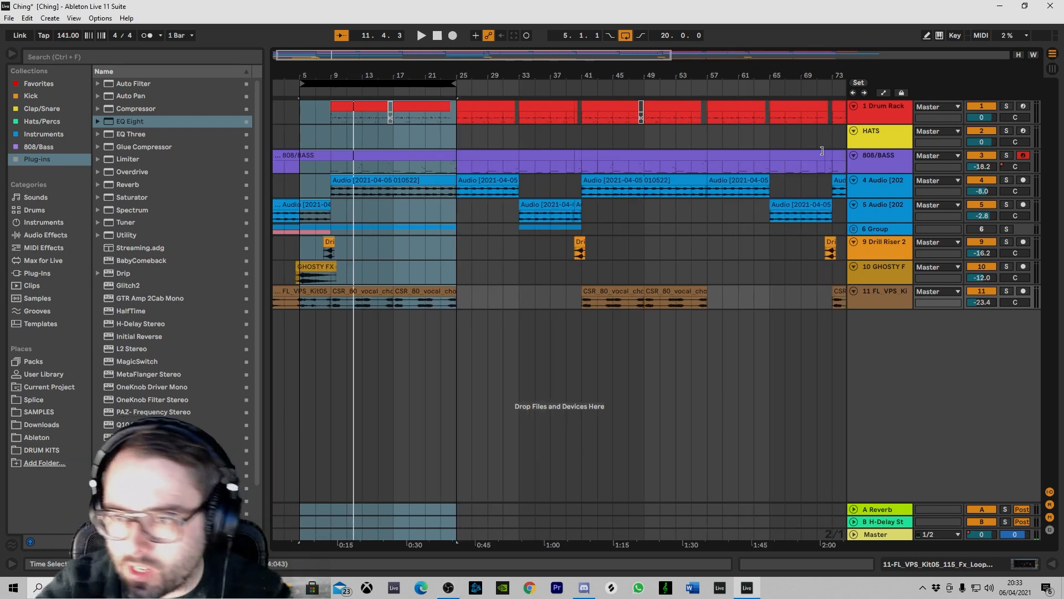
{"action": "left_click", "coordinate": [889, 158]}
{"action": "double_click", "coordinate": [888, 158]}
{"action": "left_click", "coordinate": [360, 83]}
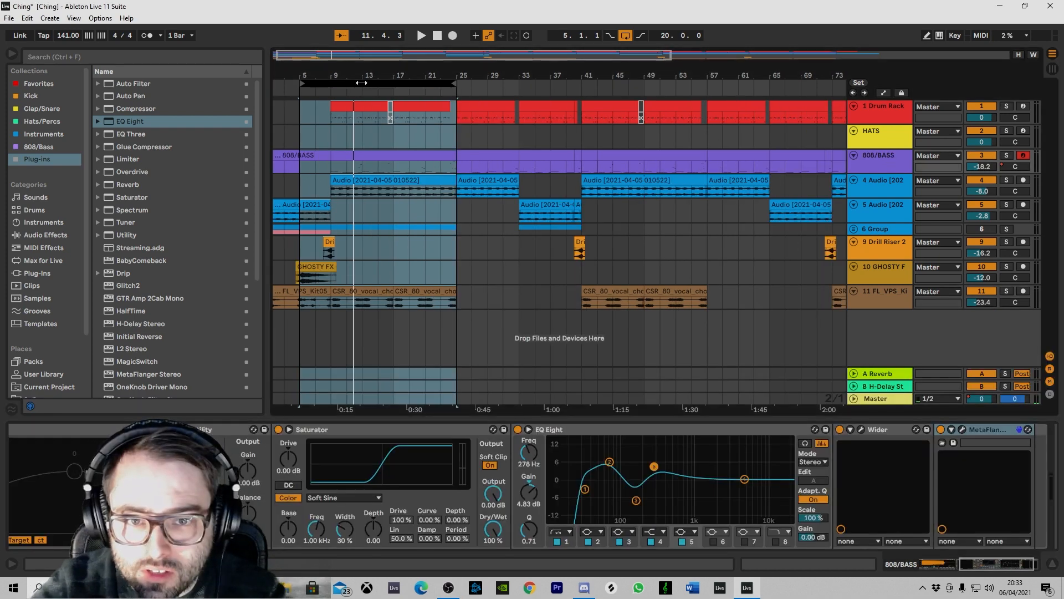
{"action": "key", "text": "space"}
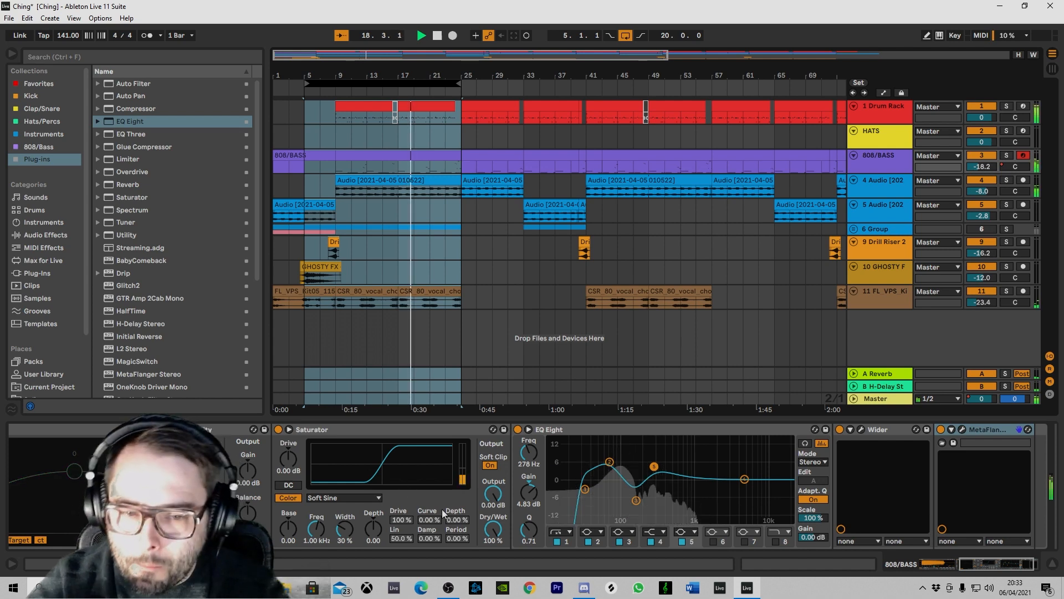
{"action": "left_click_drag", "start_coordinate": [977, 565], "coordinate": [996, 560]}
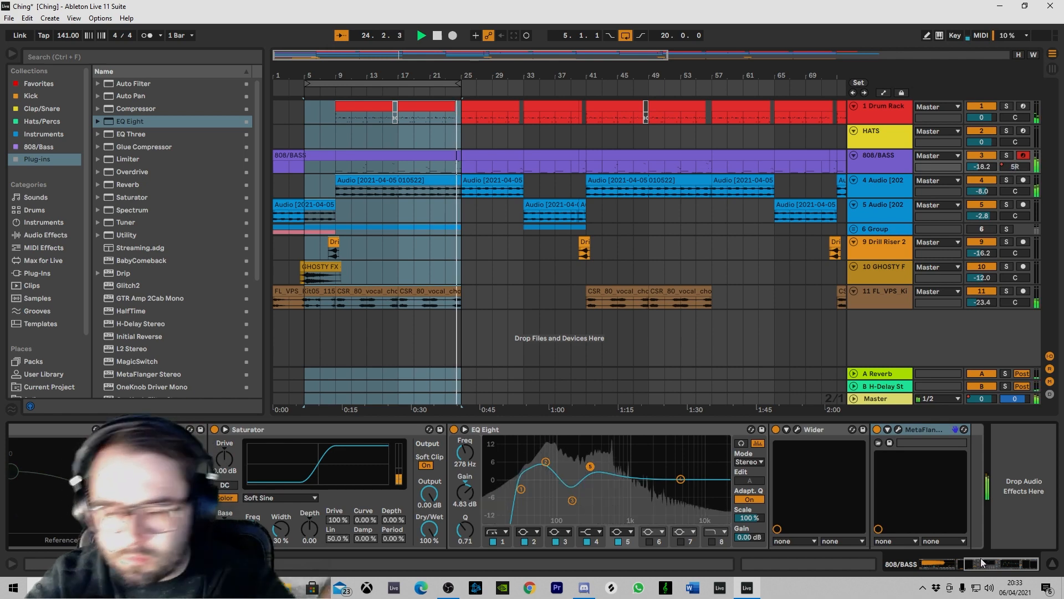
{"action": "key", "text": "space"}
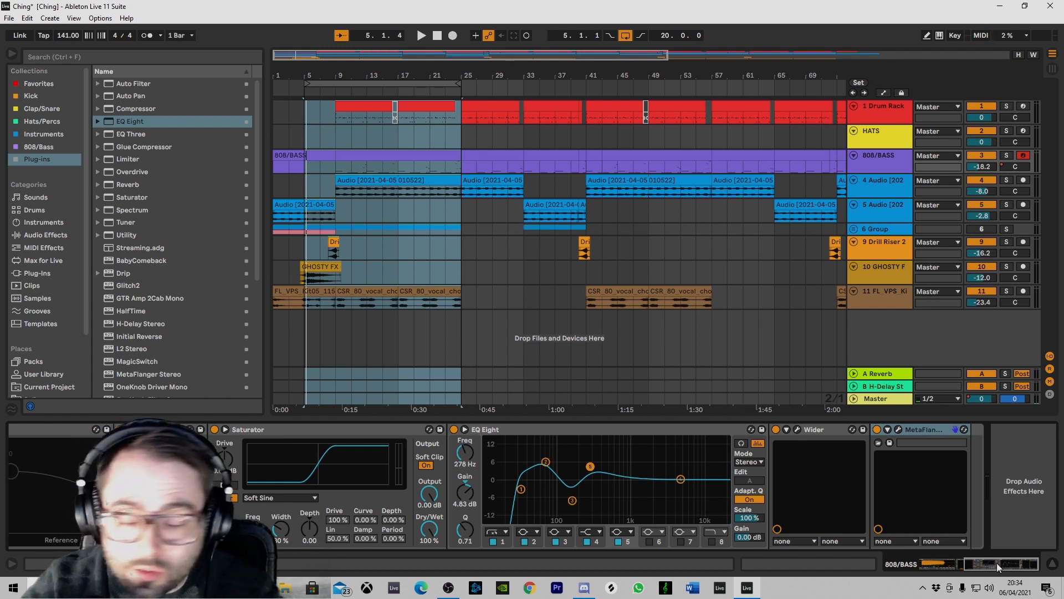
- Move the loop start to bar 9 and play the 808 with the 808 Chain rack bypassed and then re-enabled
{"action": "left_click_drag", "start_coordinate": [1000, 568], "coordinate": [1024, 575]}
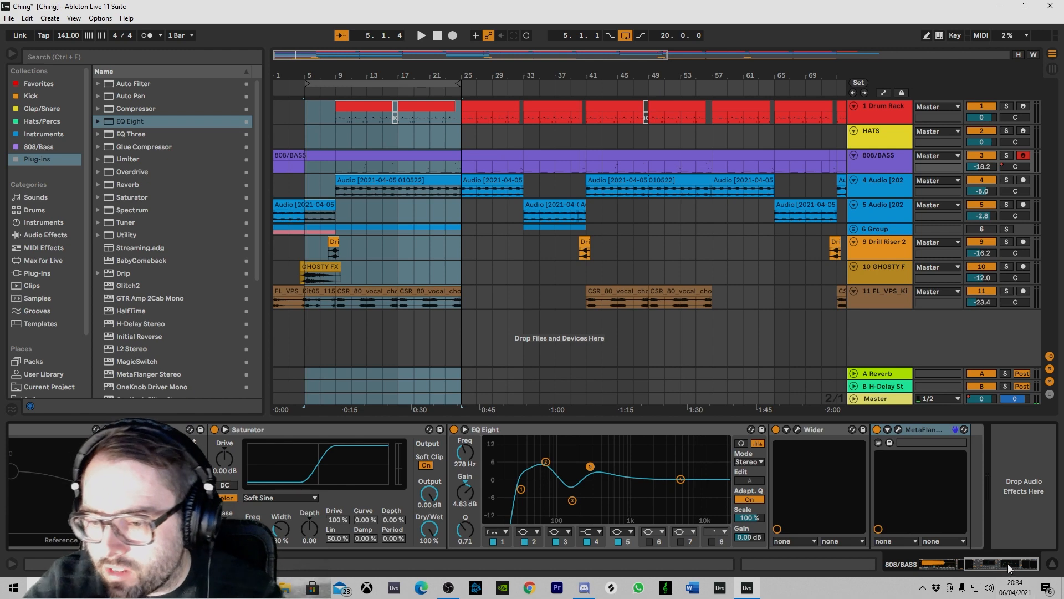
{"action": "left_click_drag", "start_coordinate": [1010, 567], "coordinate": [957, 561]}
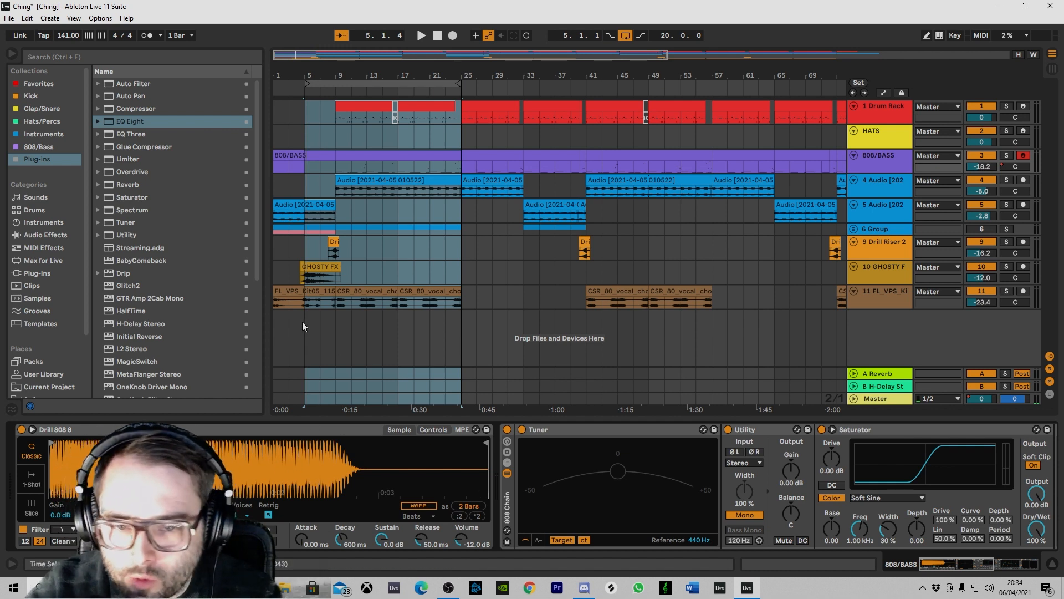
{"action": "left_click", "coordinate": [507, 430]}
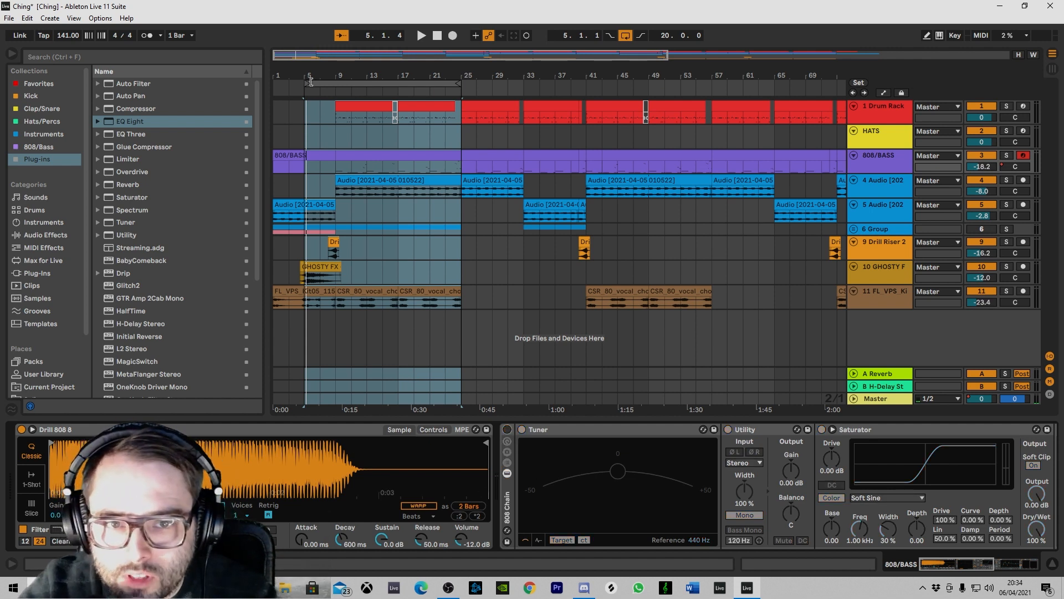
{"action": "left_click_drag", "start_coordinate": [308, 82], "coordinate": [337, 82]}
{"action": "key", "text": "space"}
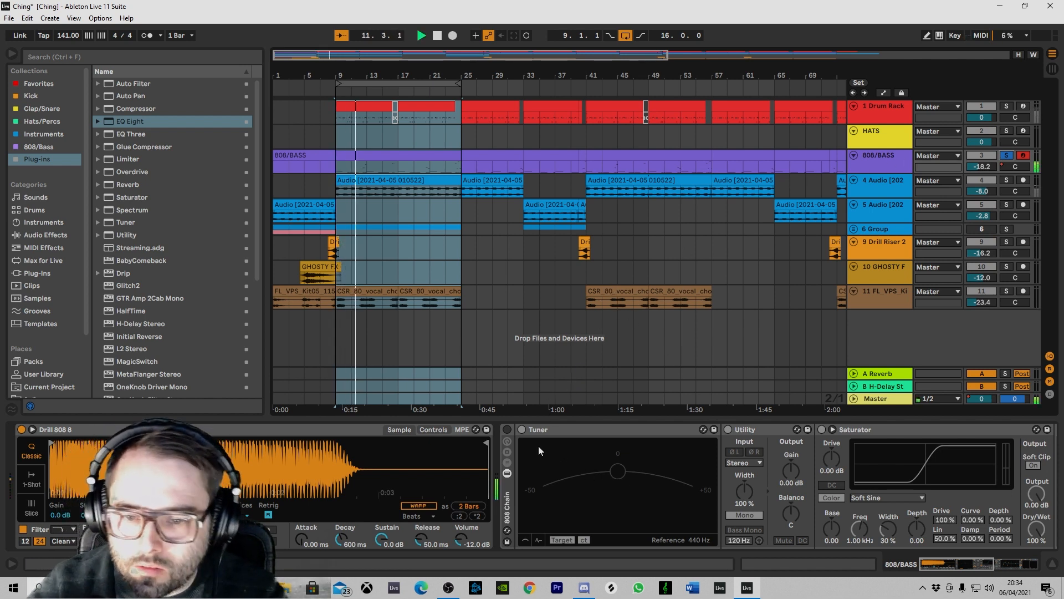
{"action": "left_click", "coordinate": [507, 430]}
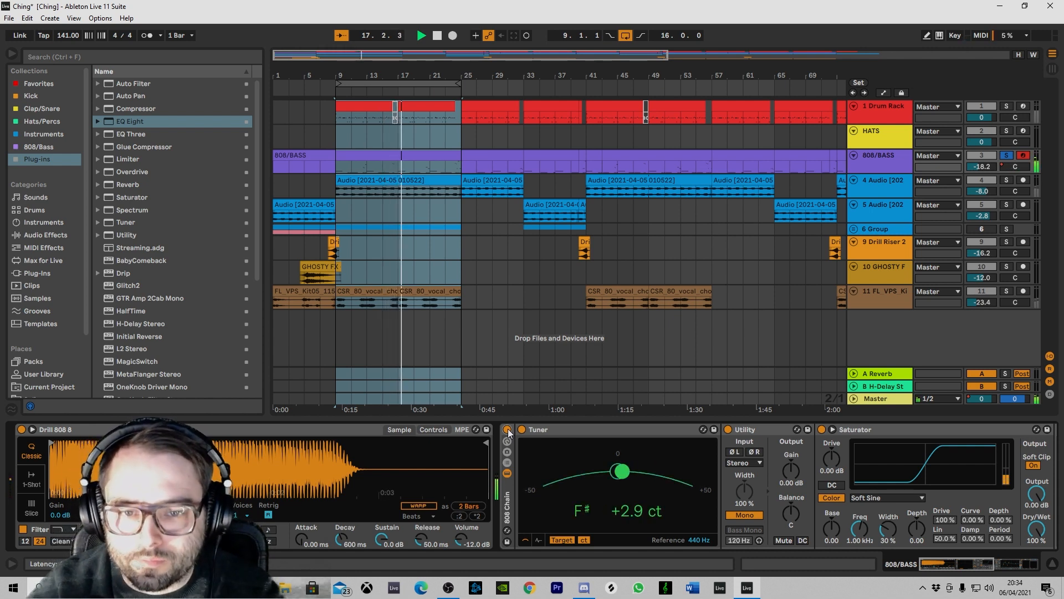
{"action": "key", "text": "space"}
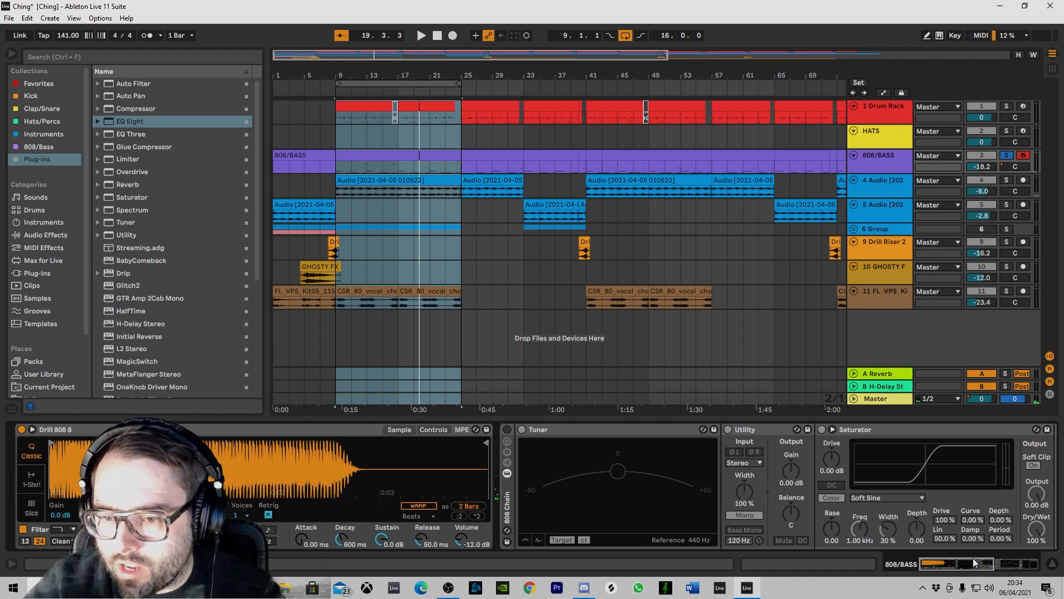
- Examine the Utility and Saturator devices in the 808 chain, including the Saturator's Soft Sine curve type
{"action": "left_click_drag", "start_coordinate": [972, 560], "coordinate": [1001, 564]}
{"action": "left_click", "coordinate": [348, 430]}
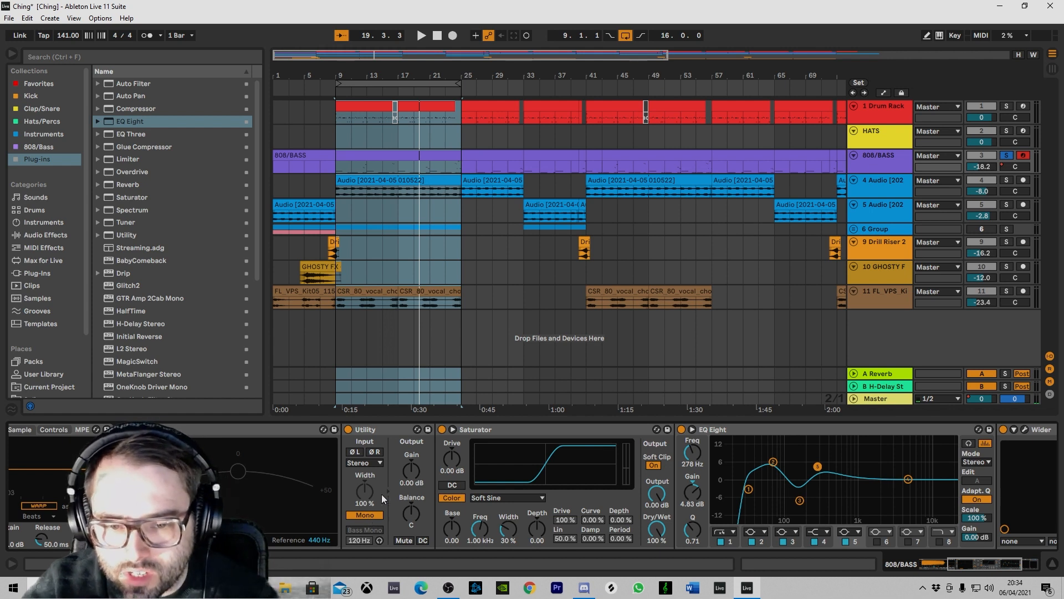
{"action": "left_click", "coordinate": [550, 431]}
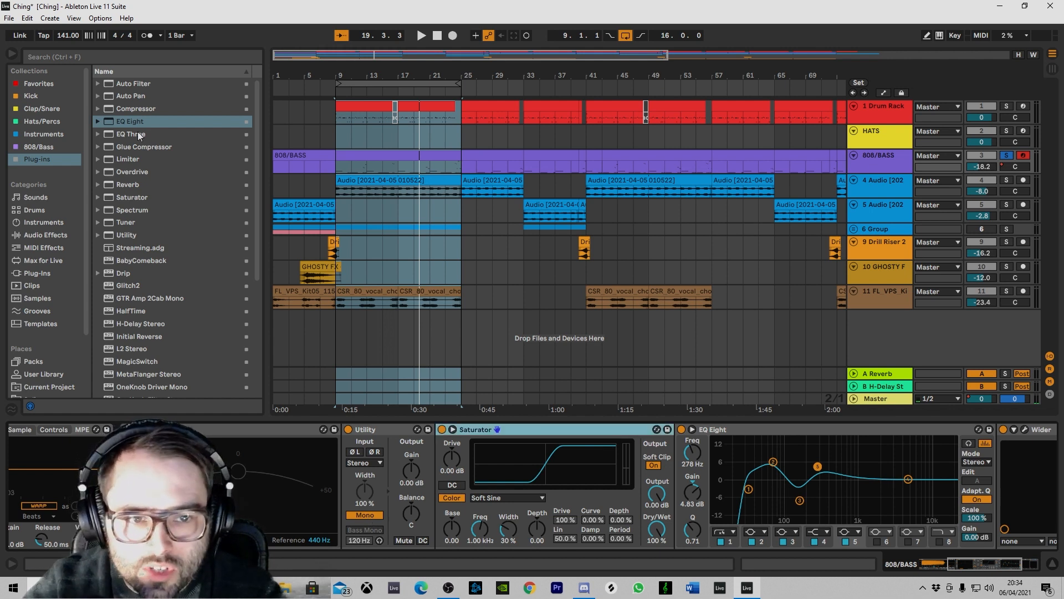
{"action": "left_click", "coordinate": [489, 497]}
{"action": "left_click", "coordinate": [490, 517]}
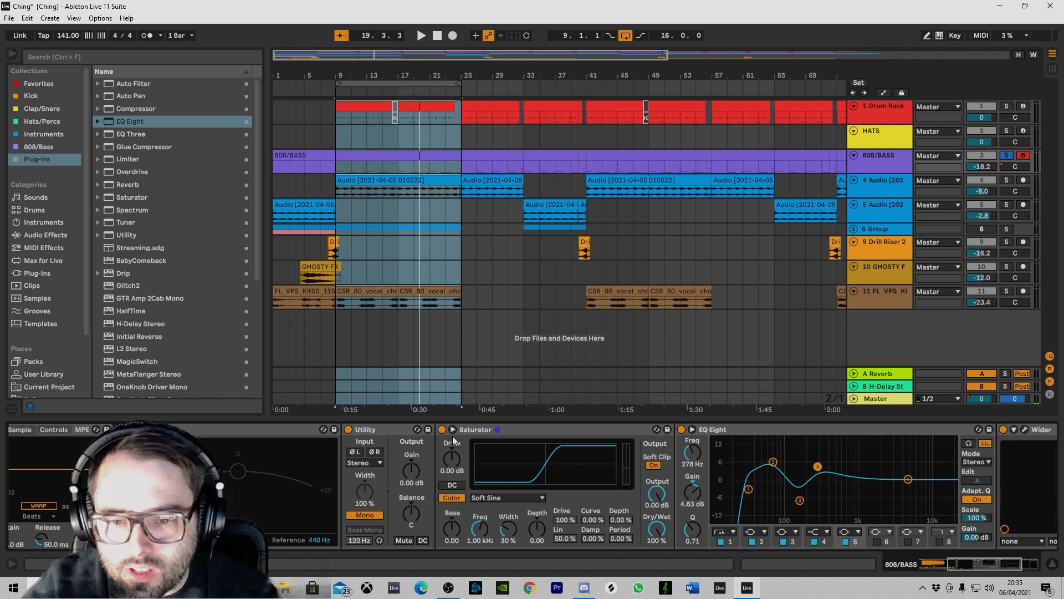
- Examine EQ Eight's low-cut filter on band 1 and the settings of bands 2, 3 and 5
{"action": "scroll", "coordinate": [838, 495], "scroll_direction": "right", "scroll_amount": 2}
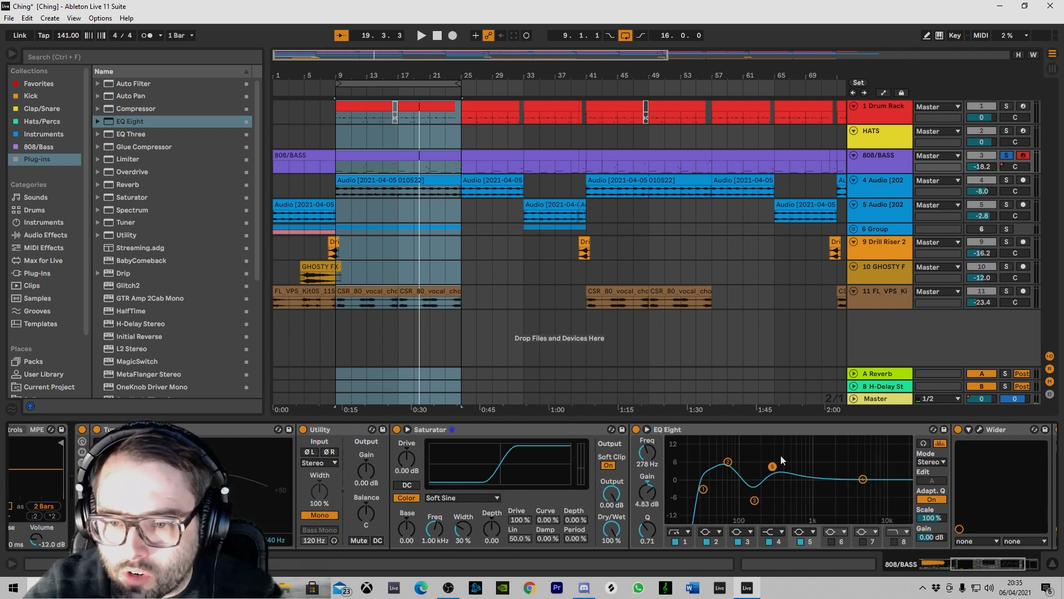
{"action": "left_click_drag", "start_coordinate": [986, 556], "coordinate": [995, 565]}
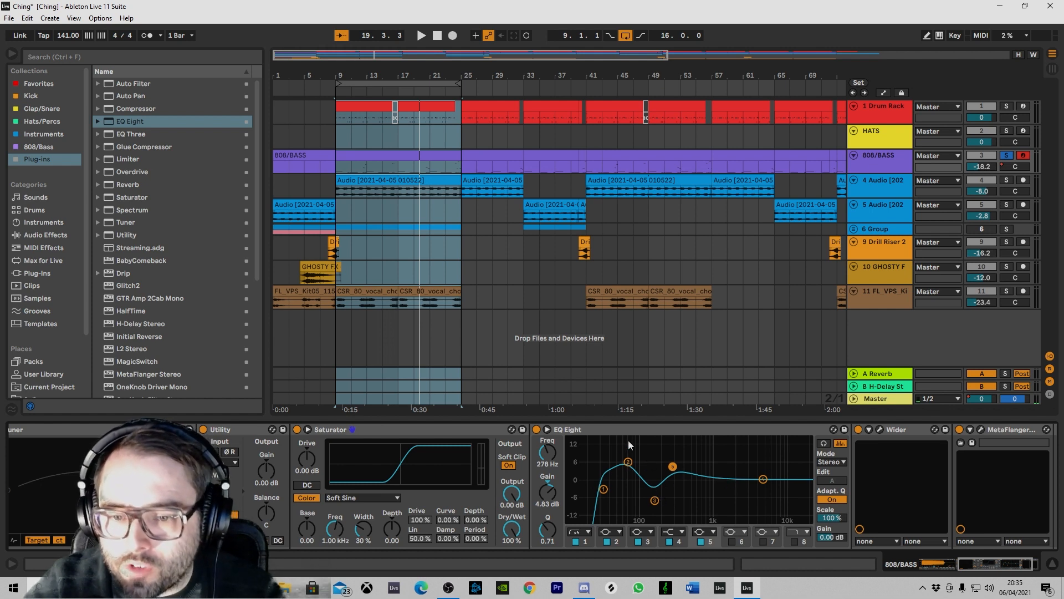
{"action": "left_click", "coordinate": [587, 533]}
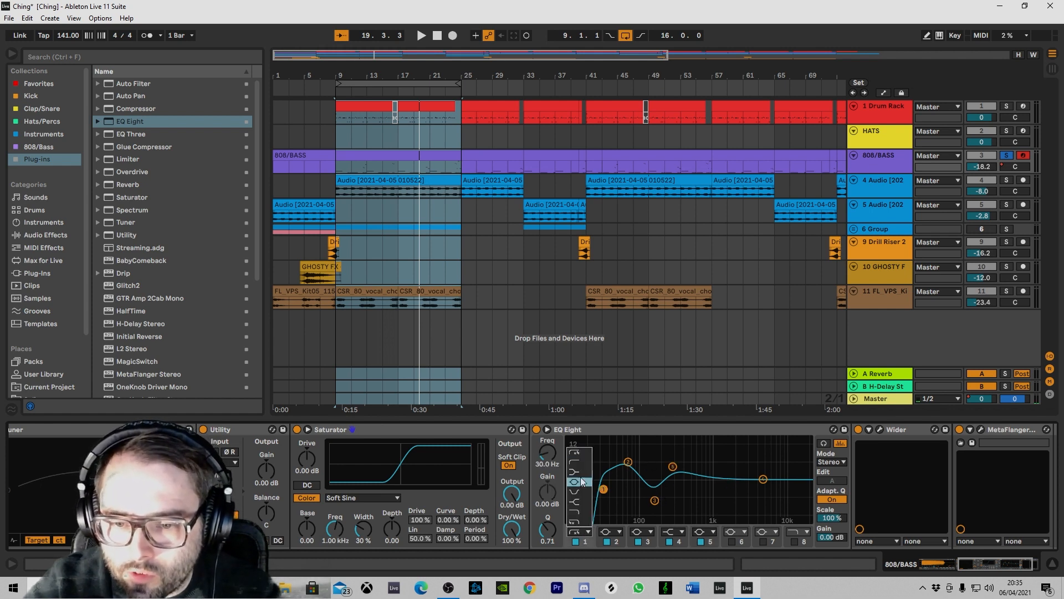
{"action": "left_click", "coordinate": [583, 454]}
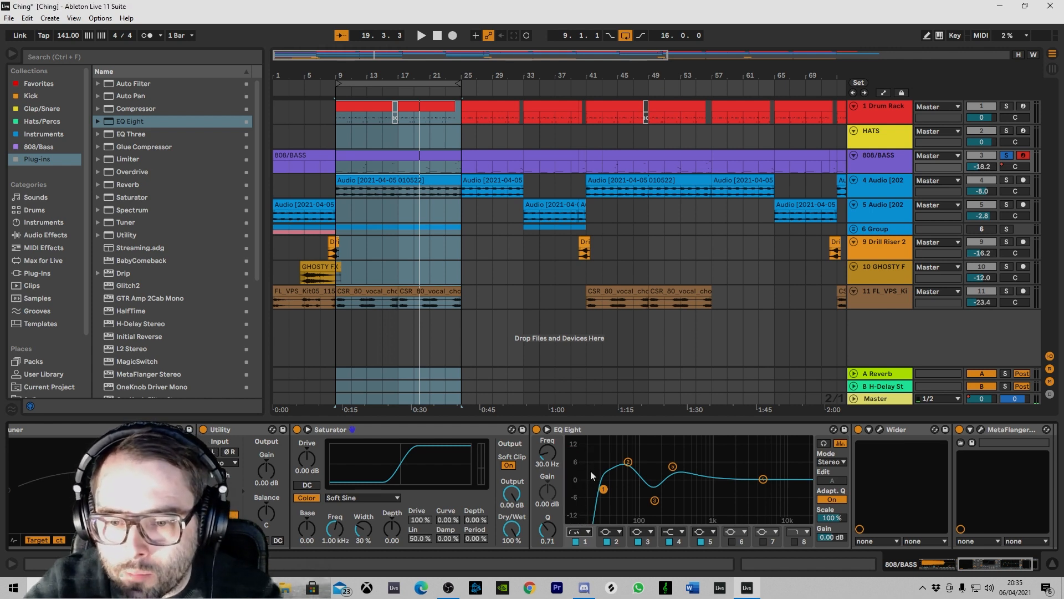
{"action": "left_click", "coordinate": [615, 541]}
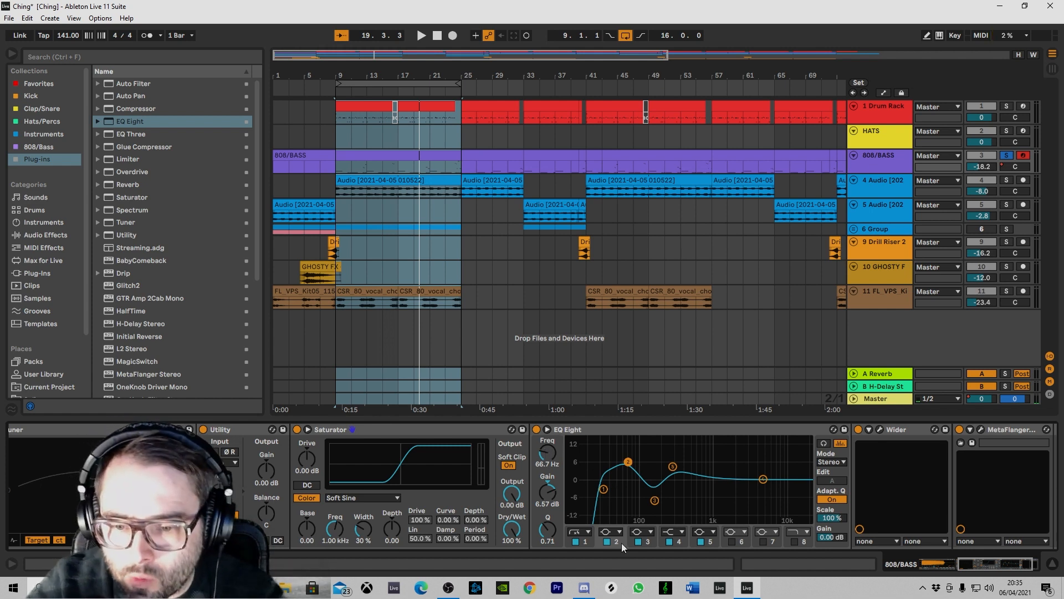
{"action": "left_click", "coordinate": [646, 541]}
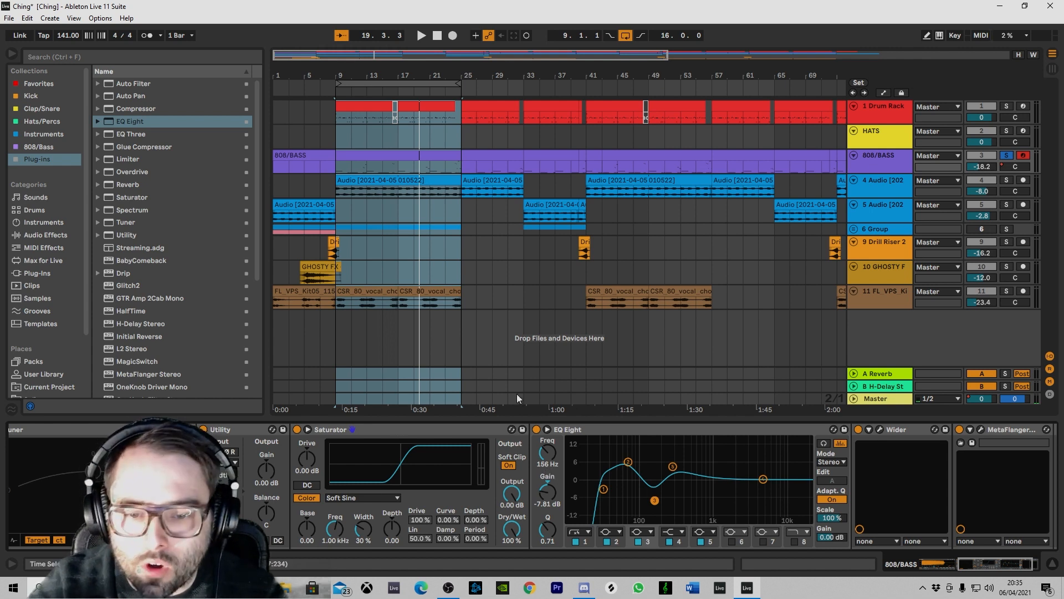
{"action": "left_click", "coordinate": [711, 541]}
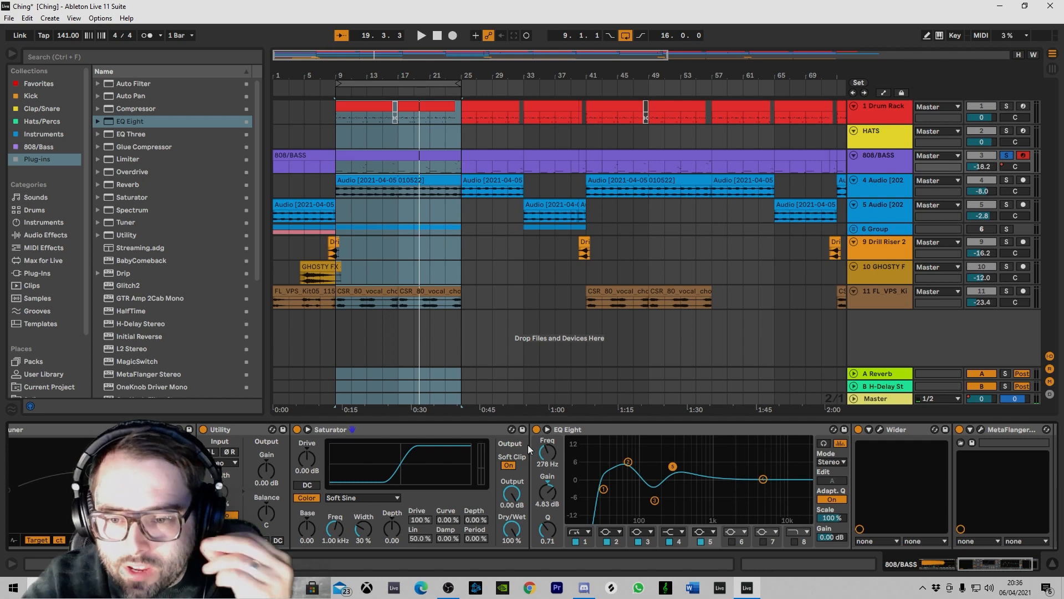
- Open the Wider plug-in on the 808/BASS track, try 0% width, set it to 45% and close the plug-in
{"action": "scroll", "coordinate": [552, 471], "scroll_direction": "down", "scroll_amount": 3}
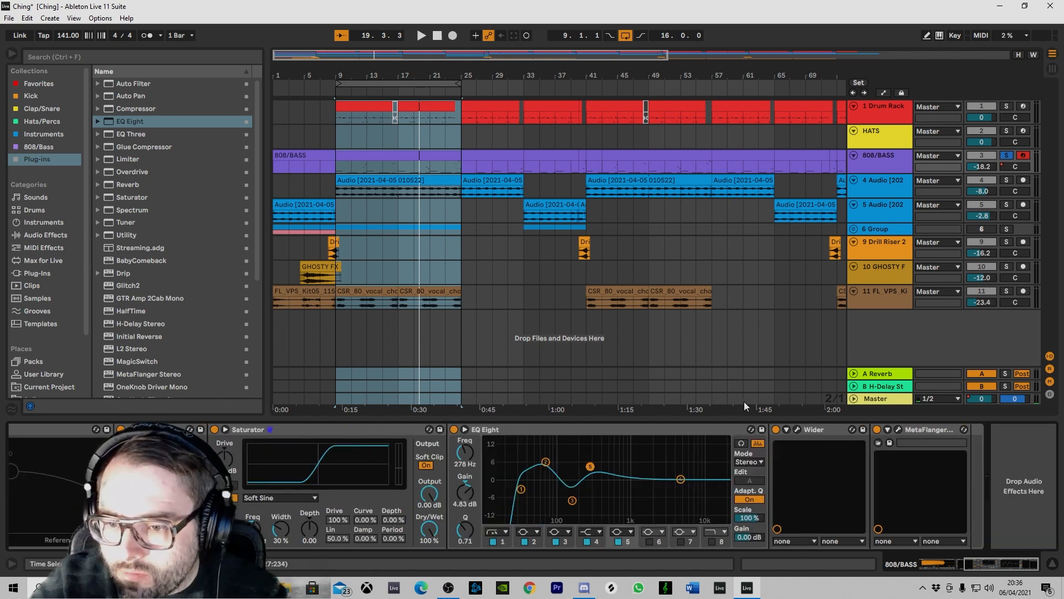
{"action": "left_click", "coordinate": [796, 429]}
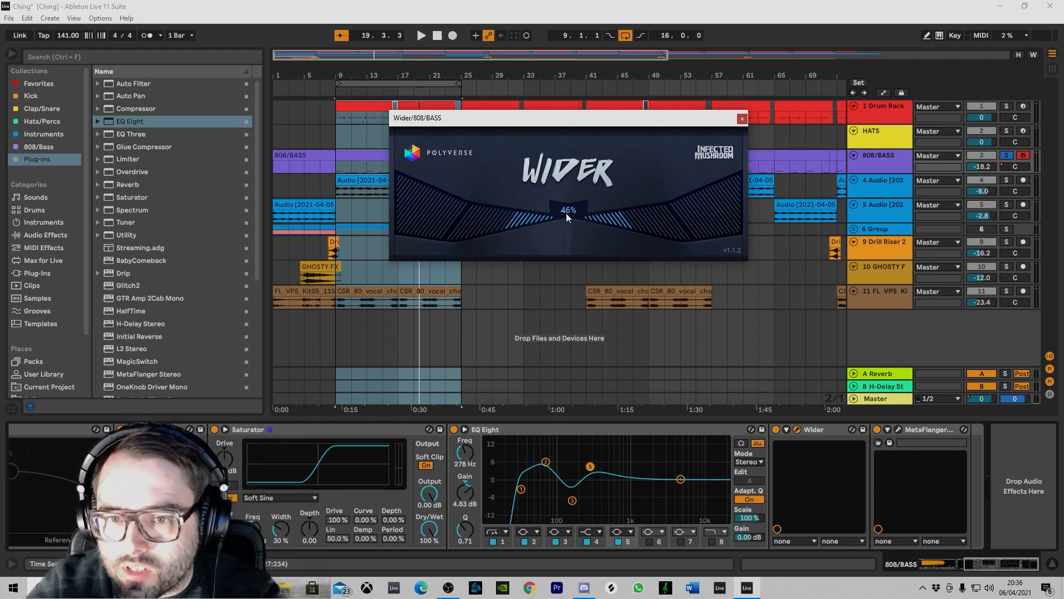
{"action": "left_click_drag", "start_coordinate": [567, 213], "coordinate": [549, 336]}
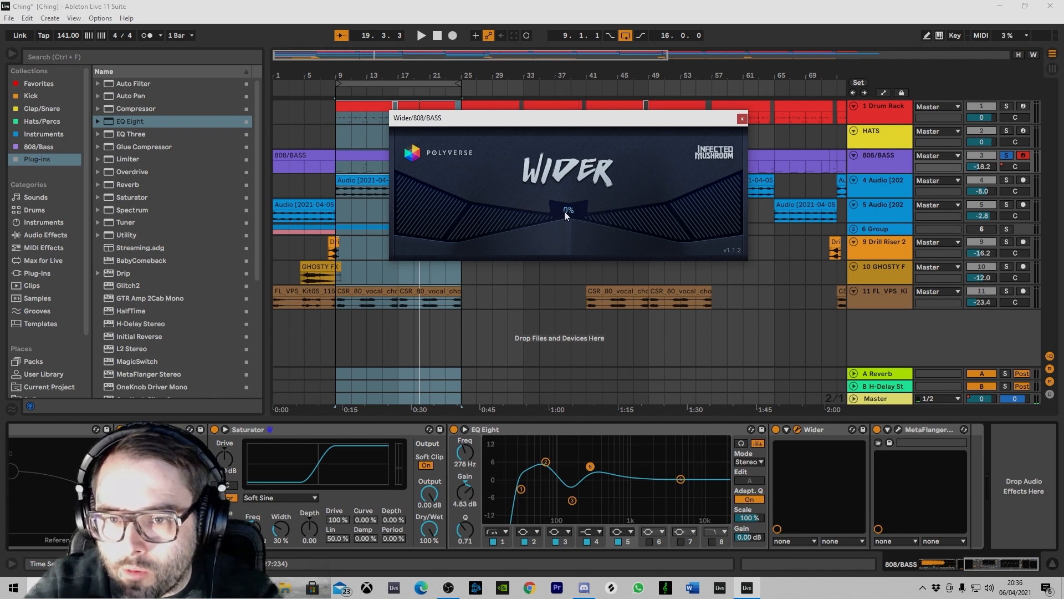
{"action": "left_click_drag", "start_coordinate": [566, 210], "coordinate": [567, 175]}
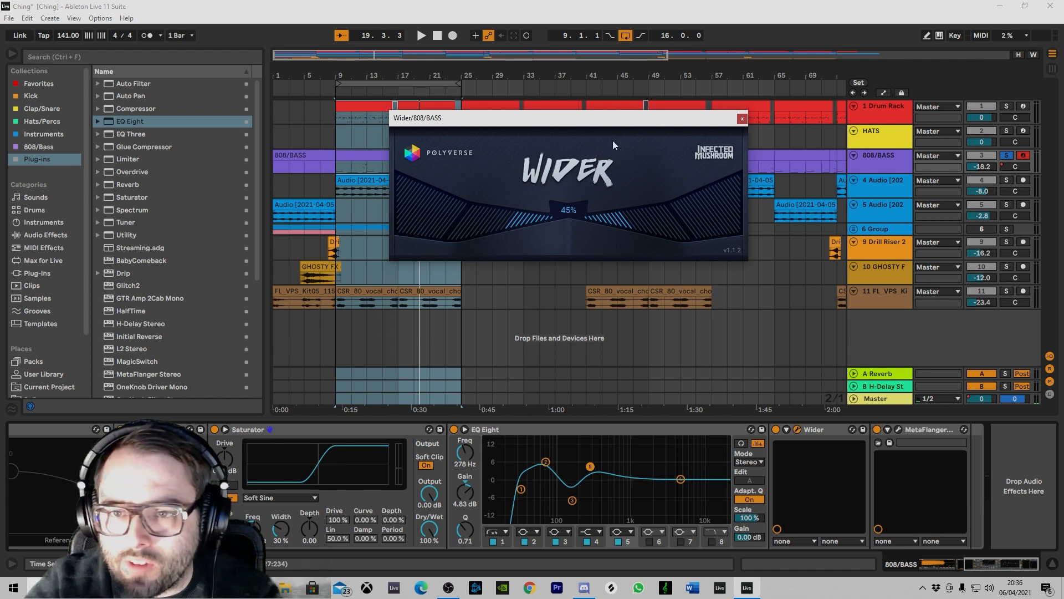
{"action": "left_click", "coordinate": [741, 119]}
- View the MetaFlanger Stereo plug-in's settings on the 808/BASS track and close its window
{"action": "left_click", "coordinate": [899, 430]}
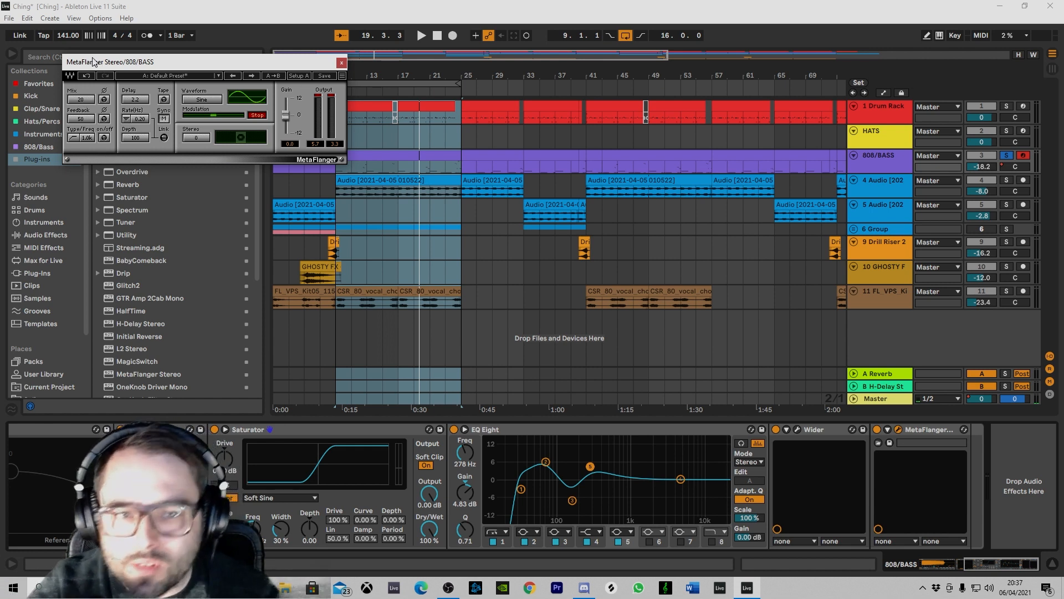
{"action": "left_click", "coordinate": [341, 62]}
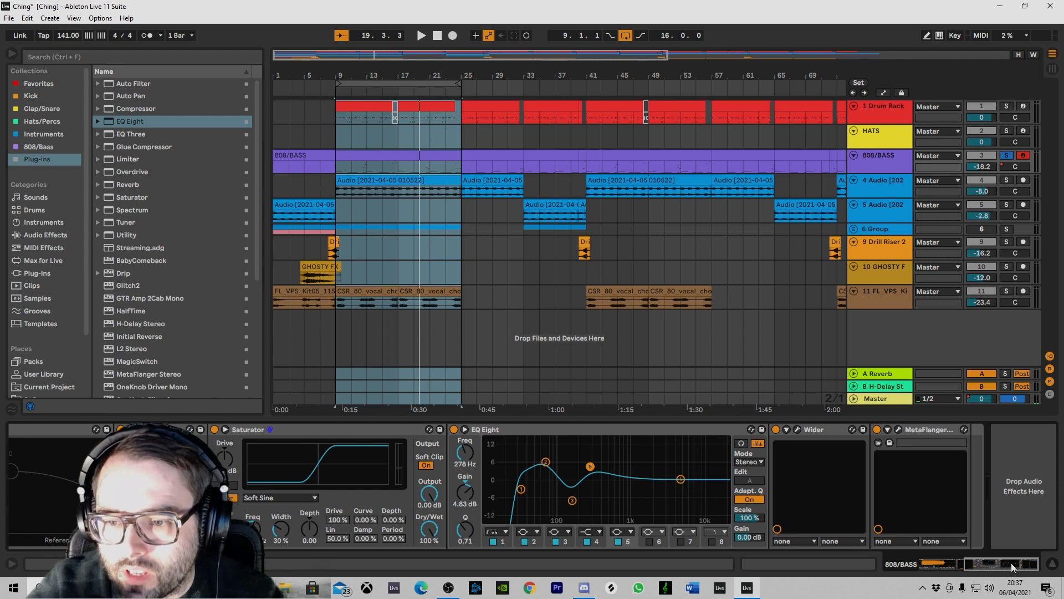
- Play the 808 from about bar 16, comparing it with the 808 Chain rack bypassed and enabled, and stop playback
{"action": "left_click_drag", "start_coordinate": [1012, 567], "coordinate": [947, 565]}
{"action": "left_click", "coordinate": [396, 91]}
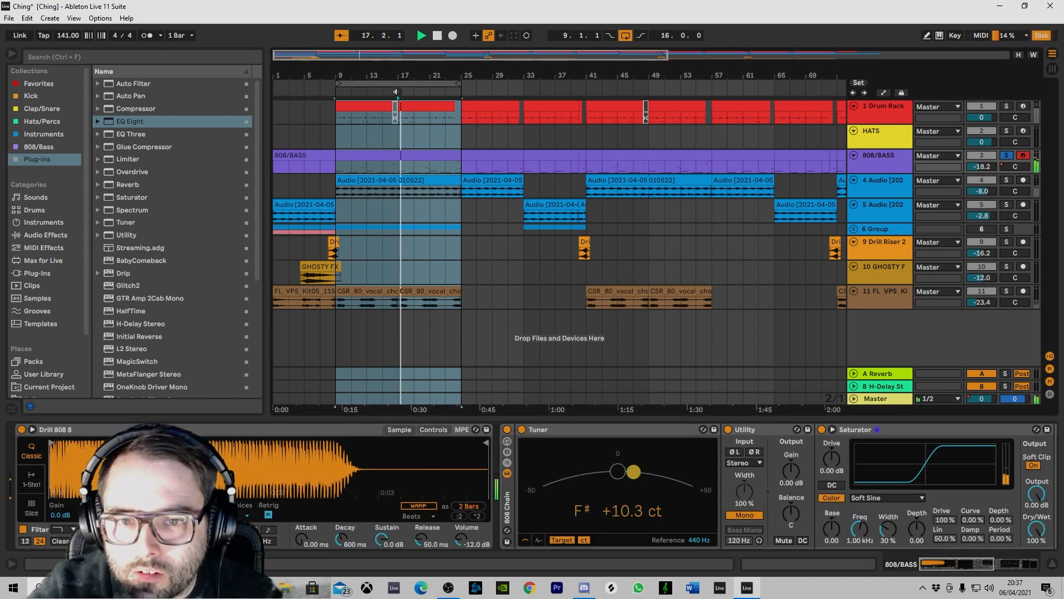
{"action": "left_click", "coordinate": [507, 430]}
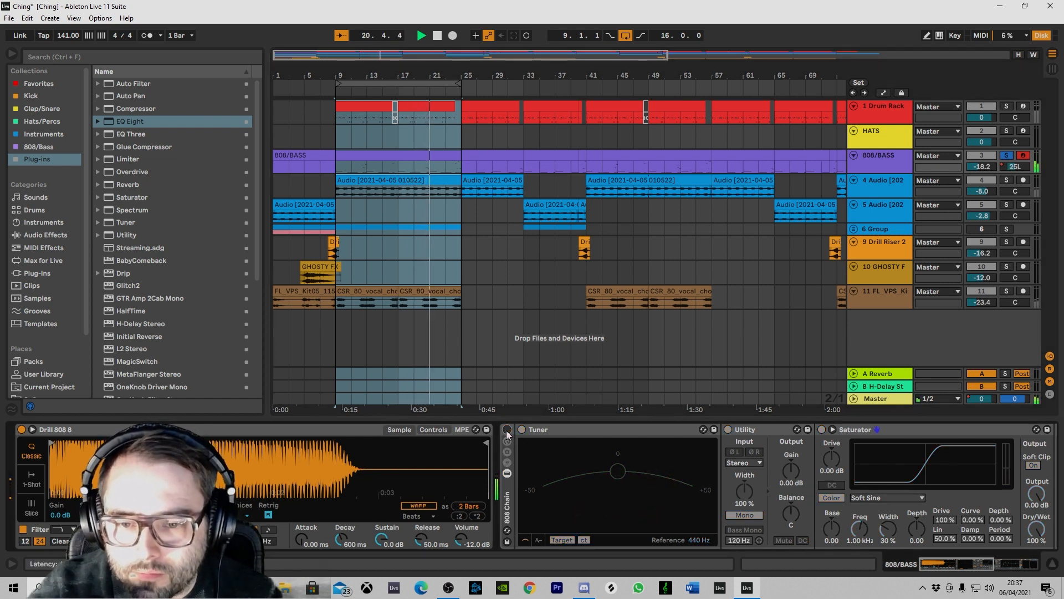
{"action": "left_click", "coordinate": [507, 430]}
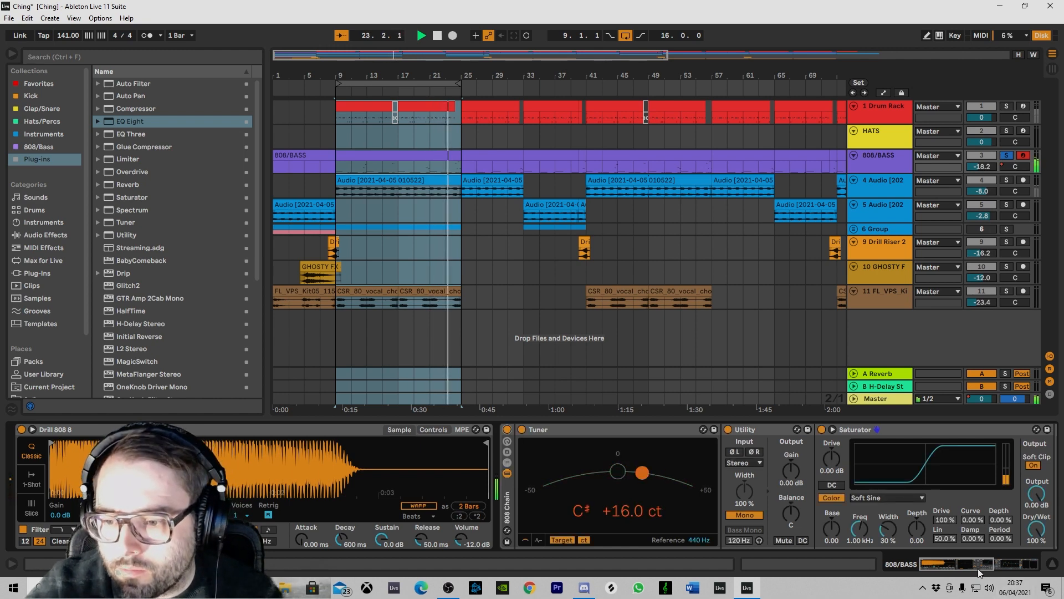
{"action": "left_click_drag", "start_coordinate": [973, 567], "coordinate": [998, 560]}
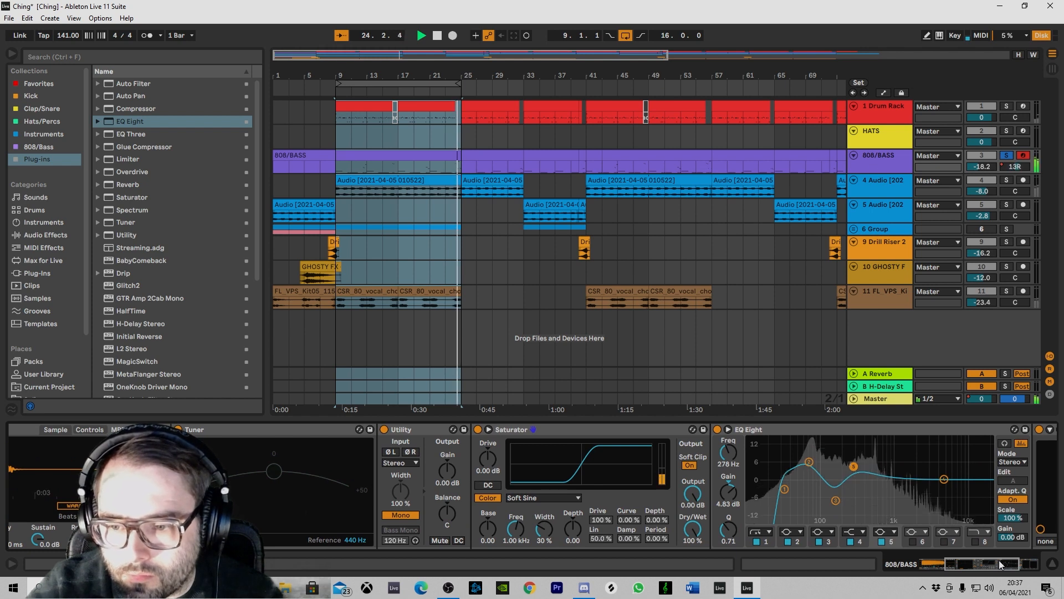
{"action": "key", "text": "space"}
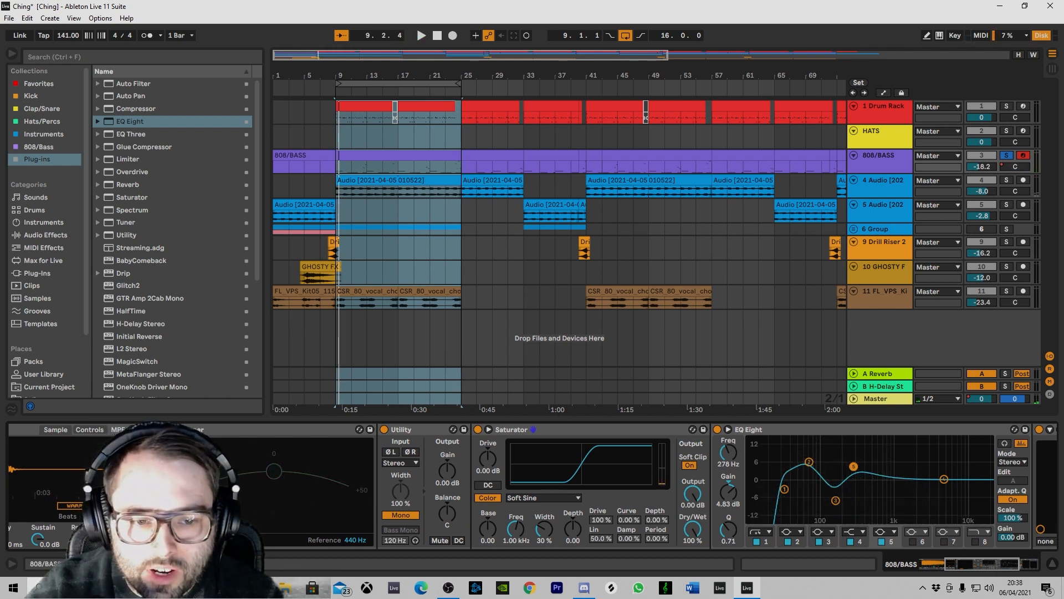
- Open the MIDI notes of the 808/BASS clip and select the short C#3 notes in the second half of bar 4
{"action": "left_click_drag", "start_coordinate": [969, 559], "coordinate": [999, 560]}
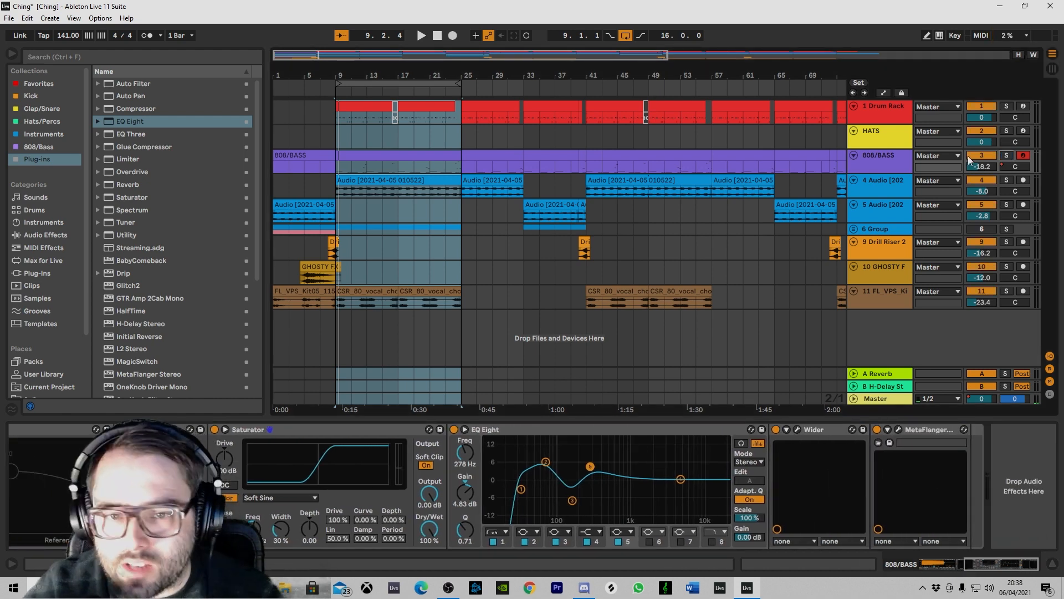
{"action": "double_click", "coordinate": [371, 158]}
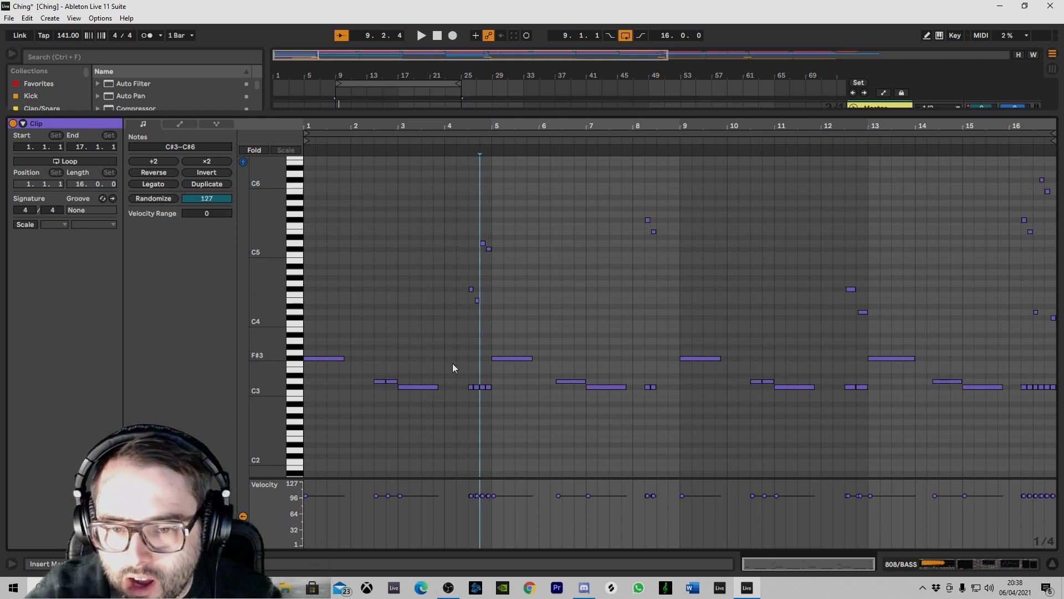
{"action": "left_click_drag", "start_coordinate": [456, 393], "coordinate": [492, 383]}
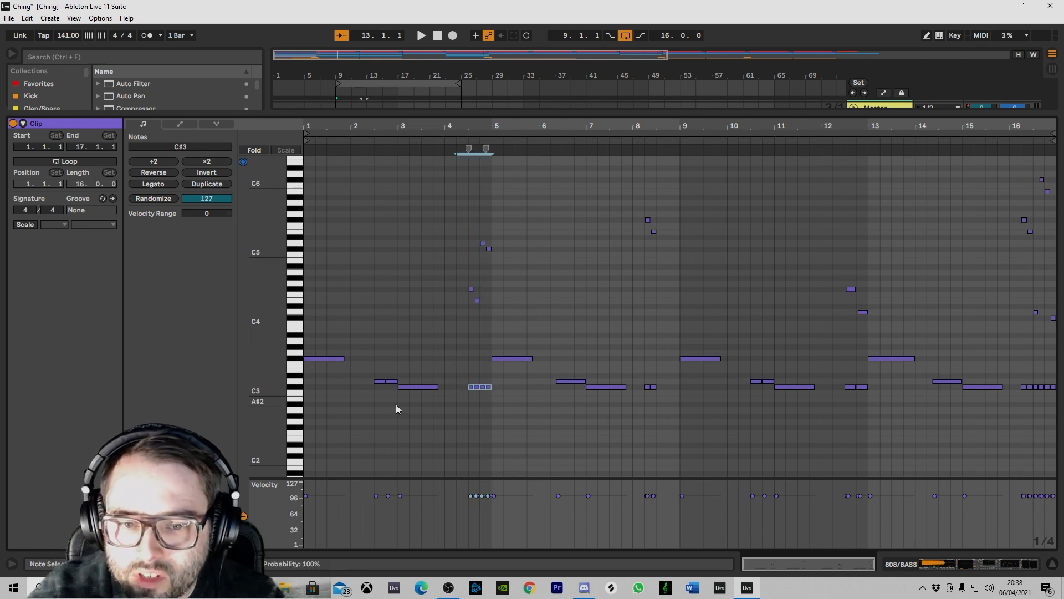
- Select the long C#3 note in bar 3 and the four high slide notes in the second half of bar 4
{"action": "left_click", "coordinate": [417, 386]}
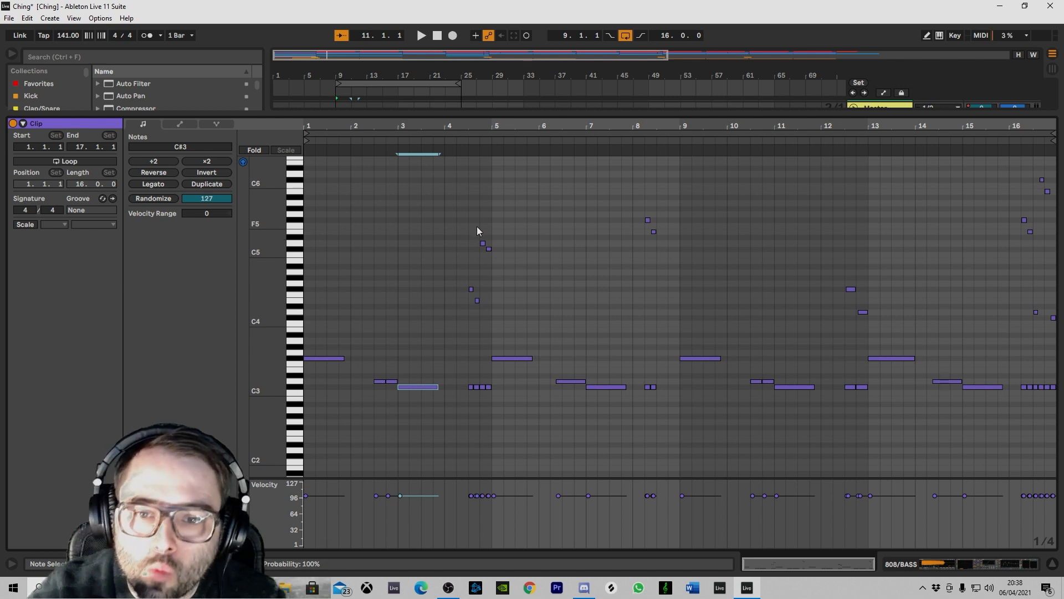
{"action": "left_click_drag", "start_coordinate": [418, 200], "coordinate": [516, 309]}
- Show the Controls of the Drill 808 8 Simpler on the 808/BASS track and try a Glide time of 93.1 ms
{"action": "left_click", "coordinate": [1024, 565]}
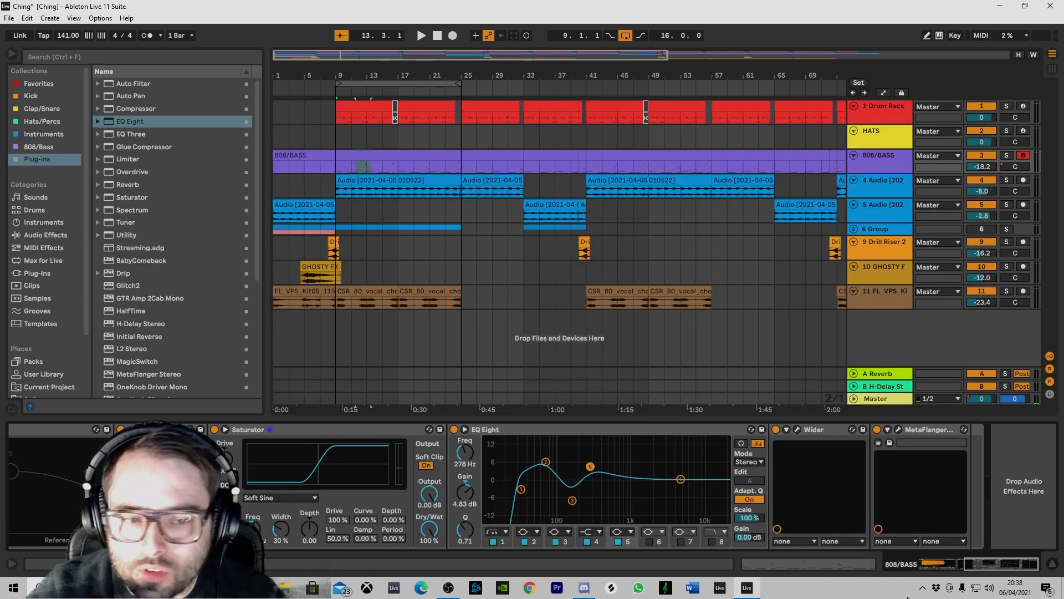
{"action": "left_click_drag", "start_coordinate": [983, 565], "coordinate": [843, 561]}
{"action": "left_click", "coordinate": [361, 432]}
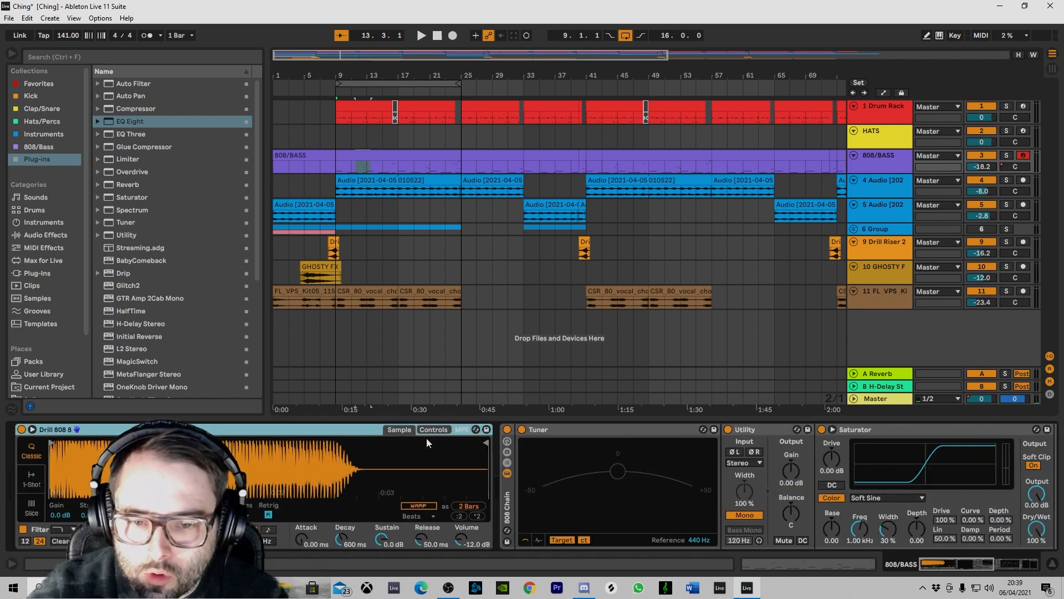
{"action": "left_click", "coordinate": [434, 431]}
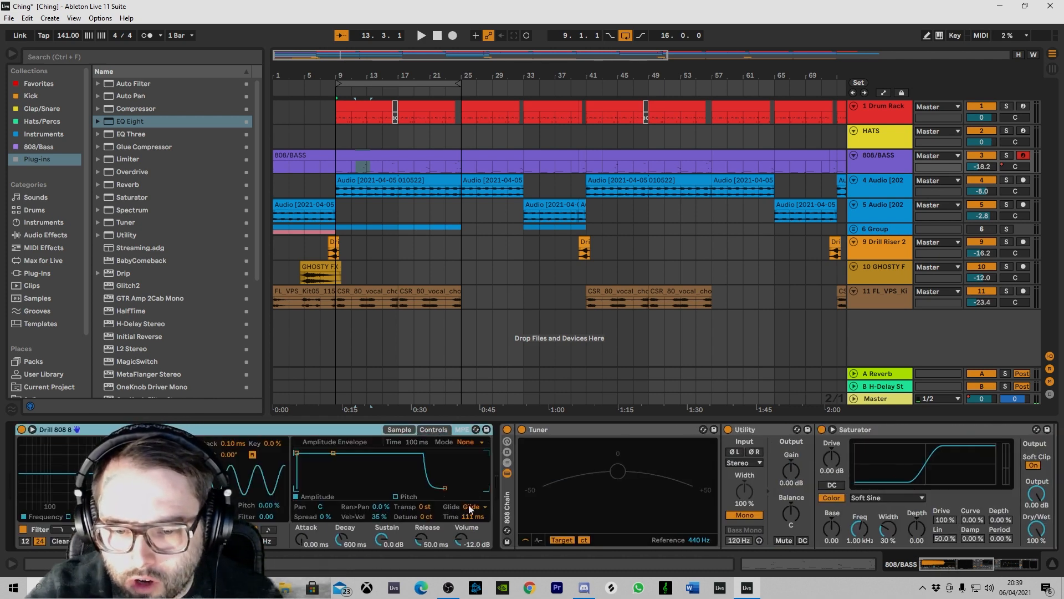
{"action": "left_click", "coordinate": [480, 520]}
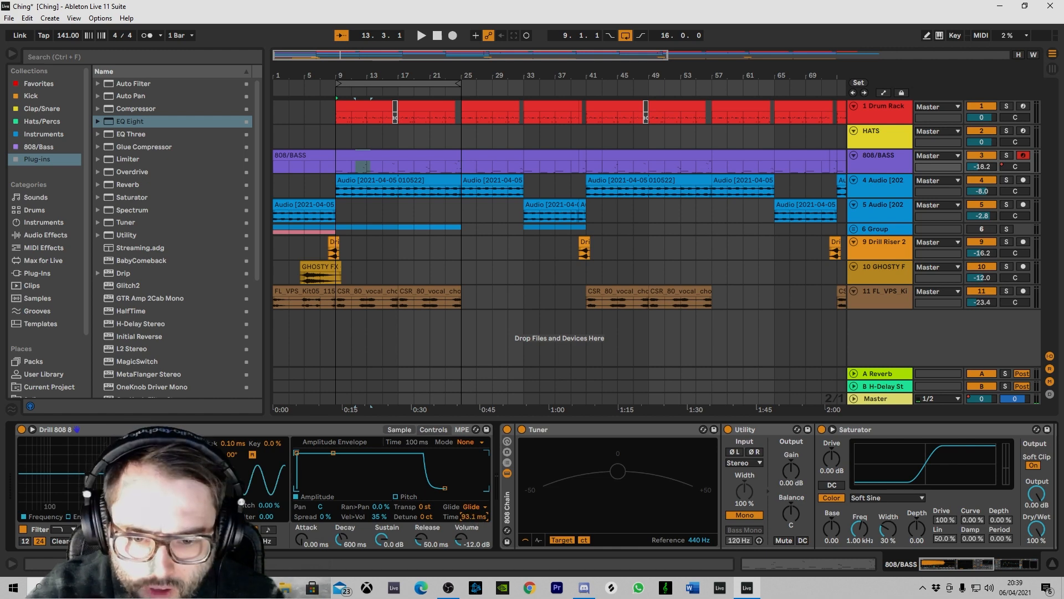
- Extend the starts of the four slide notes at the end of bar 4 to line up with the C#3 notes below
{"action": "left_click_drag", "start_coordinate": [776, 563], "coordinate": [774, 581]}
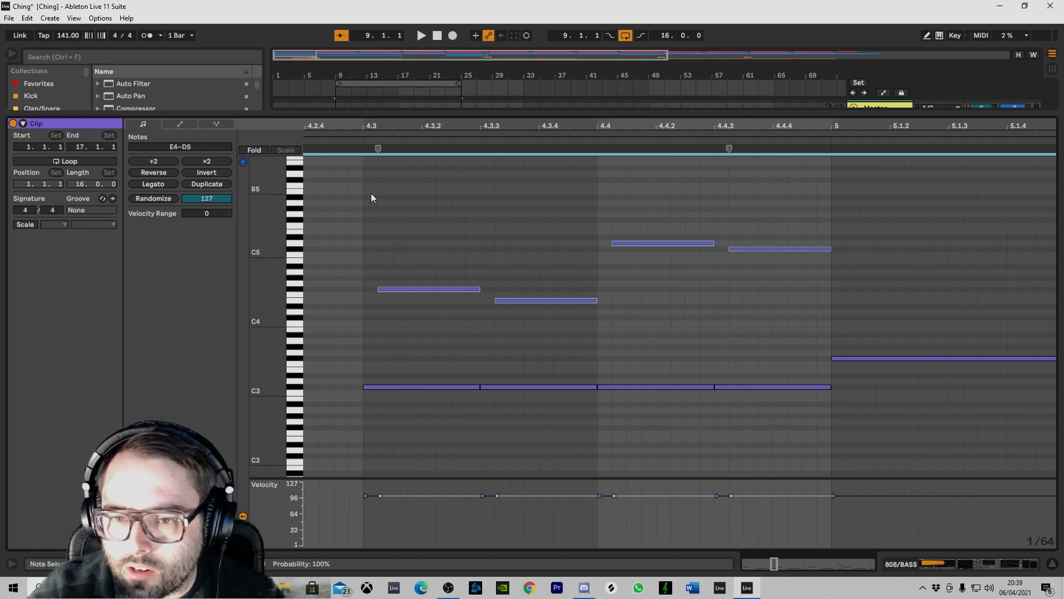
{"action": "key", "text": "space"}
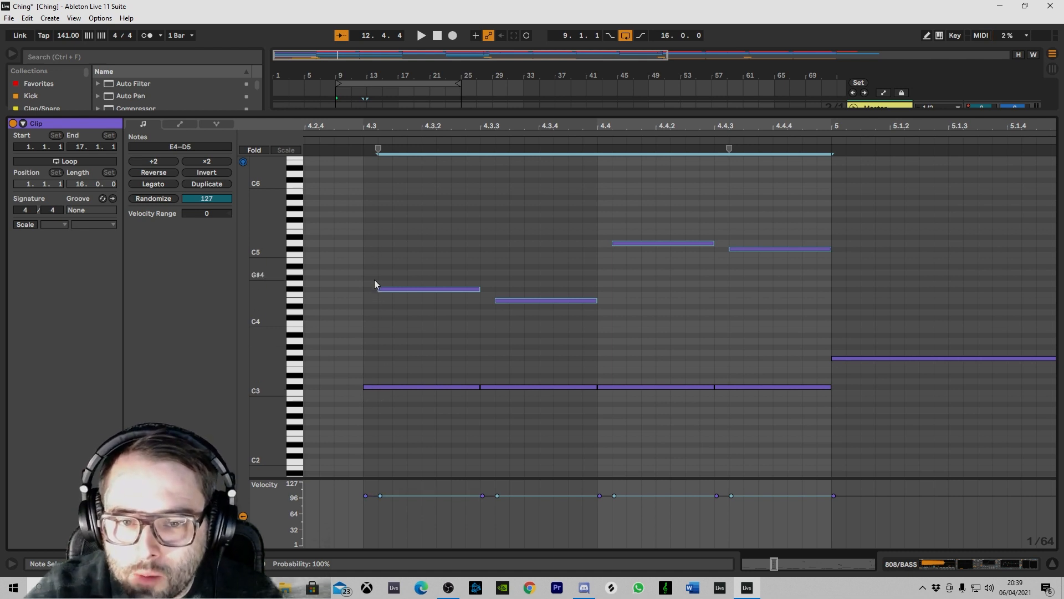
{"action": "left_click_drag", "start_coordinate": [377, 289], "coordinate": [363, 290]}
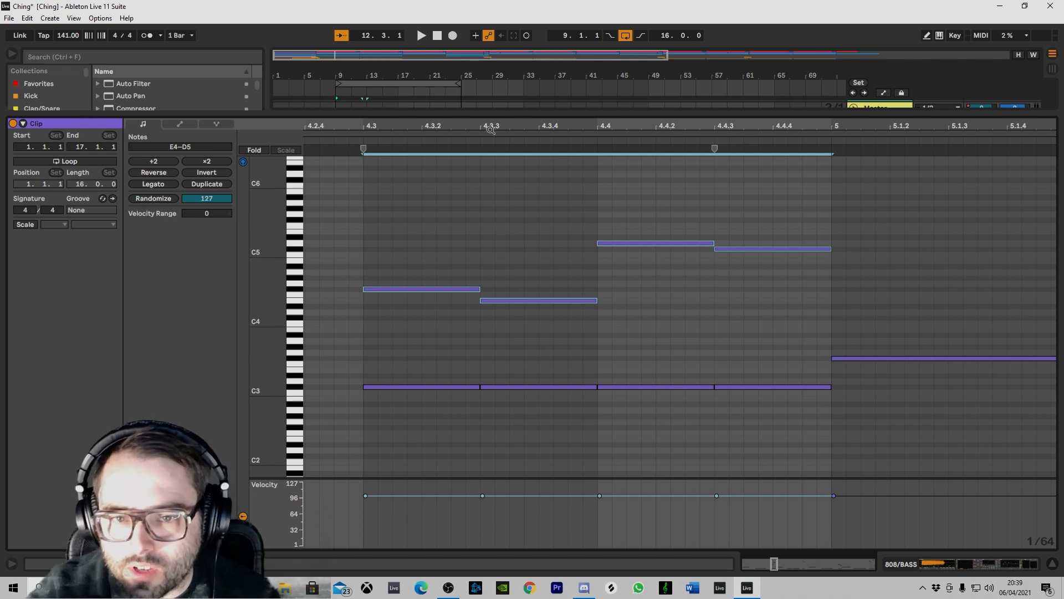
{"action": "left_click_drag", "start_coordinate": [488, 126], "coordinate": [489, 118]}
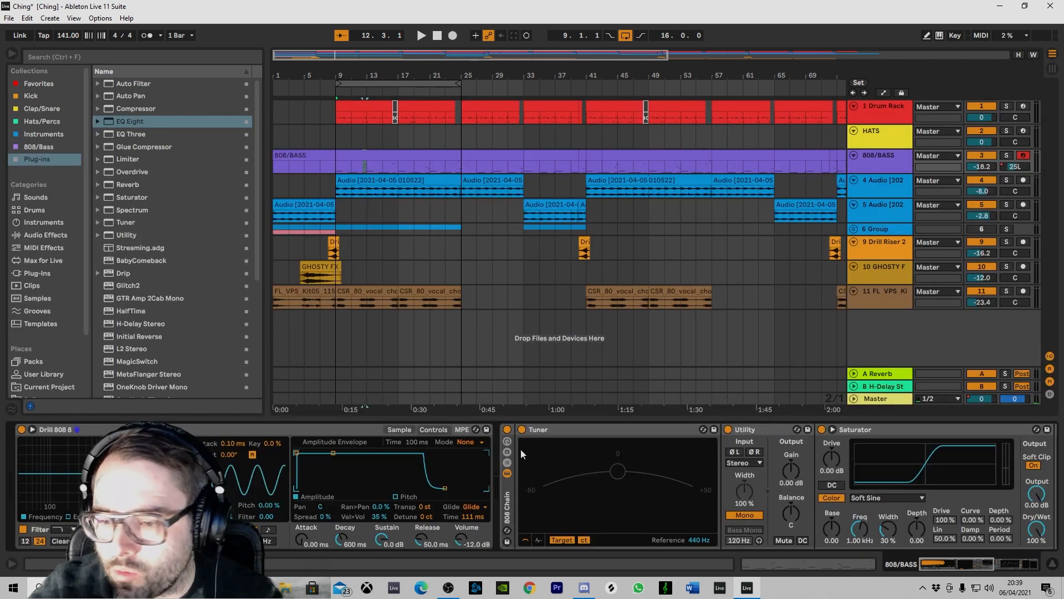
- Show the Sample settings of the Drill 808 8 Simpler and examine its Voices and Retrig settings
{"action": "left_click", "coordinate": [398, 429]}
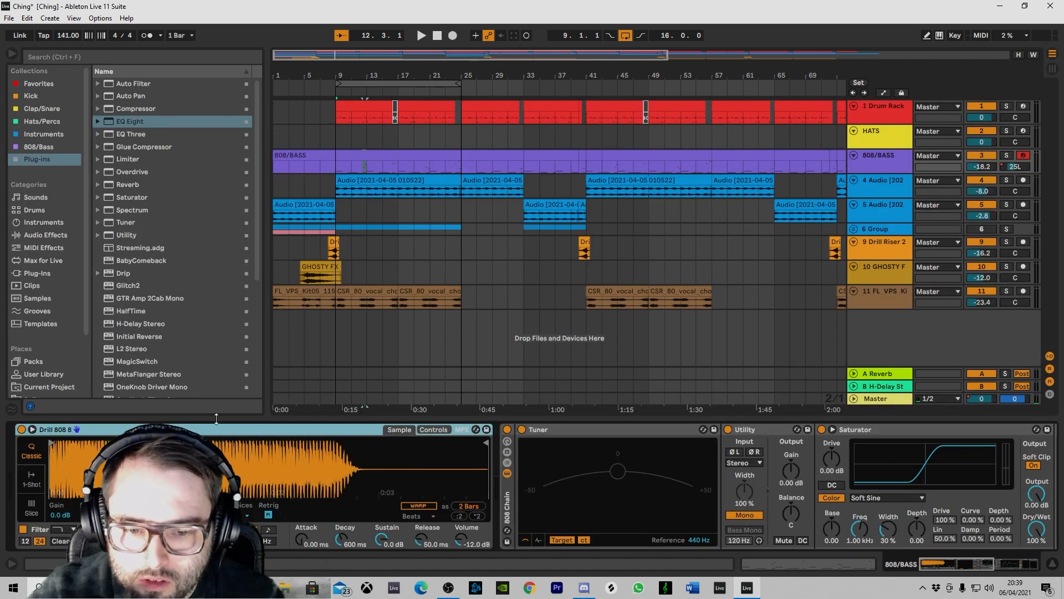
{"action": "left_click", "coordinate": [246, 515]}
{"action": "left_click", "coordinate": [239, 366]}
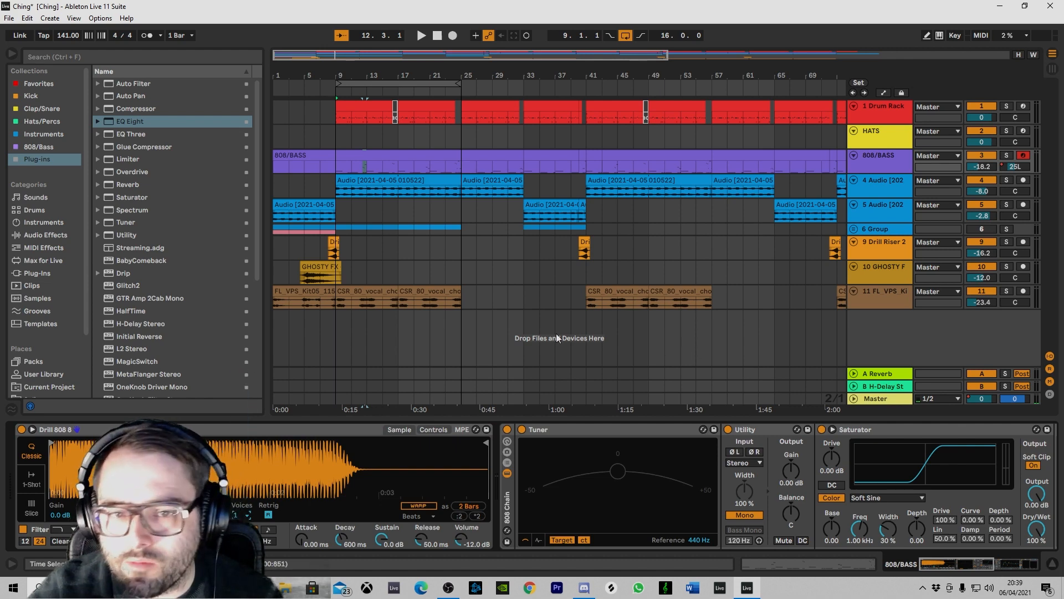
- Open the 808/BASS clip's notes and trim the starts of the E4–D5 slide notes at the end of bar 4 by 1/64
{"action": "double_click", "coordinate": [365, 158]}
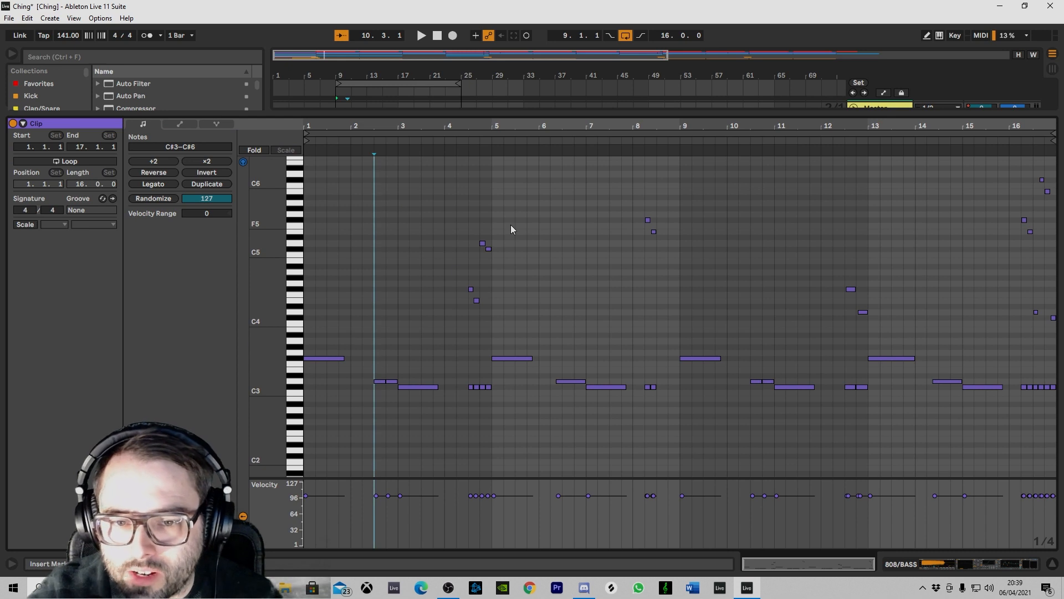
{"action": "left_click_drag", "start_coordinate": [457, 127], "coordinate": [303, 233]}
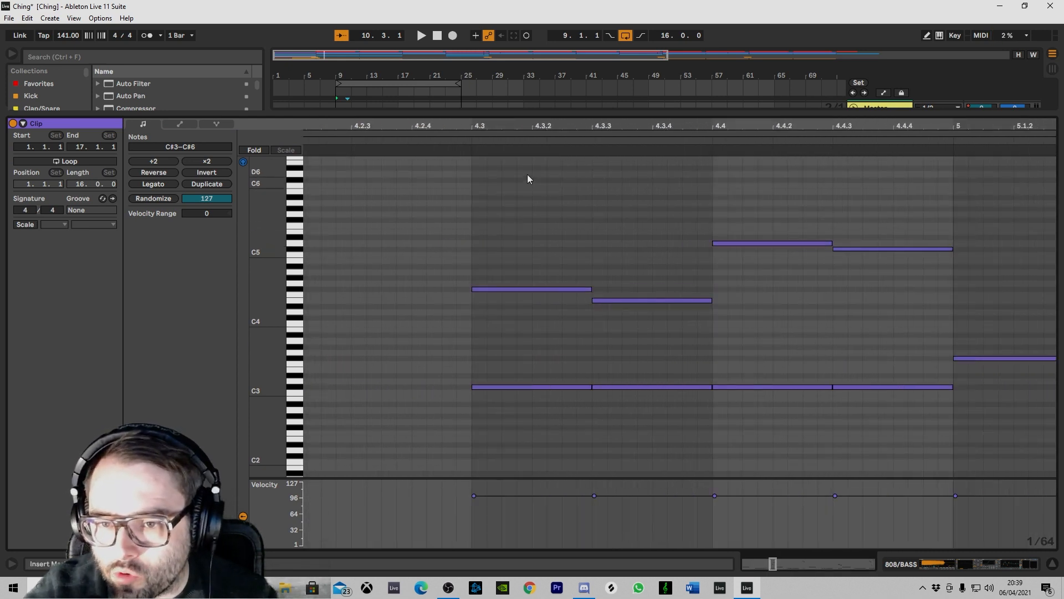
{"action": "left_click_drag", "start_coordinate": [545, 183], "coordinate": [890, 352]}
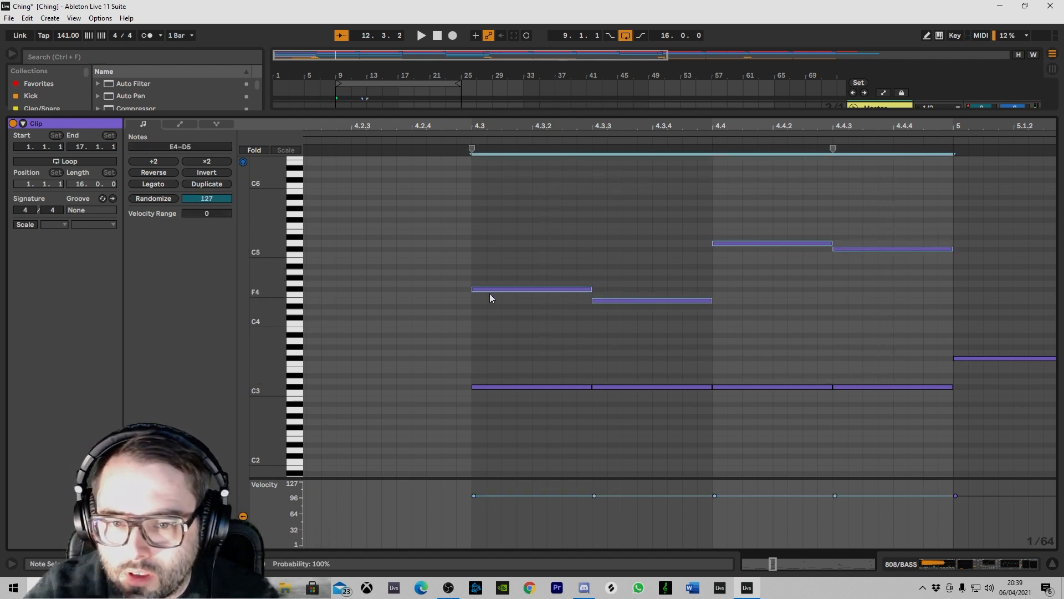
{"action": "left_click_drag", "start_coordinate": [473, 289], "coordinate": [487, 289]}
- Try starting the bar 4 slide notes 1/128 after the C#3 notes and return them to a 1/64 offset
{"action": "left_click_drag", "start_coordinate": [479, 123], "coordinate": [455, 158]}
{"action": "key", "text": "ctrl+2"}
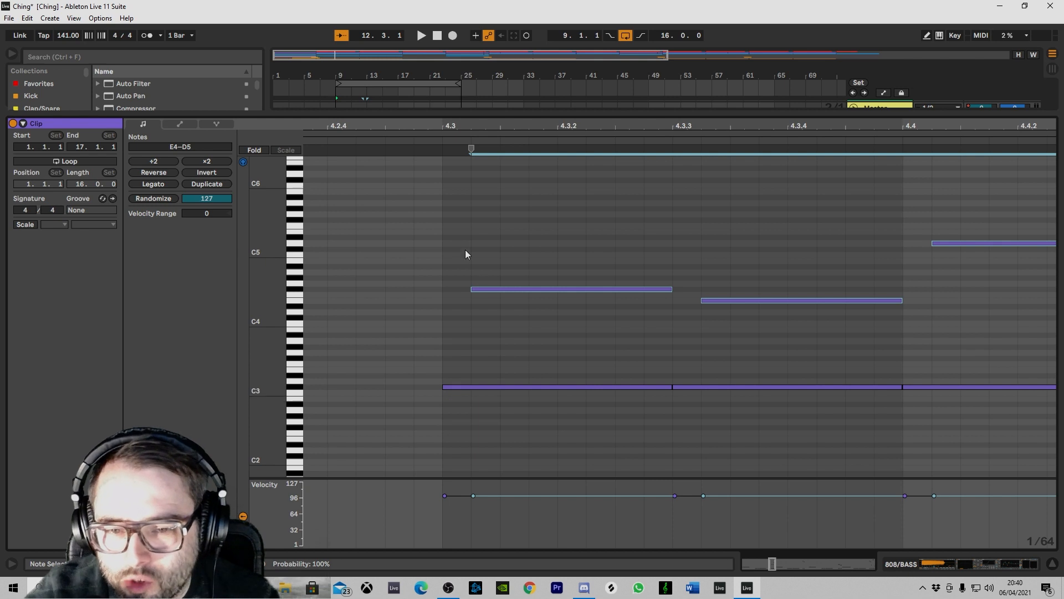
{"action": "left_click_drag", "start_coordinate": [487, 124], "coordinate": [405, 385]}
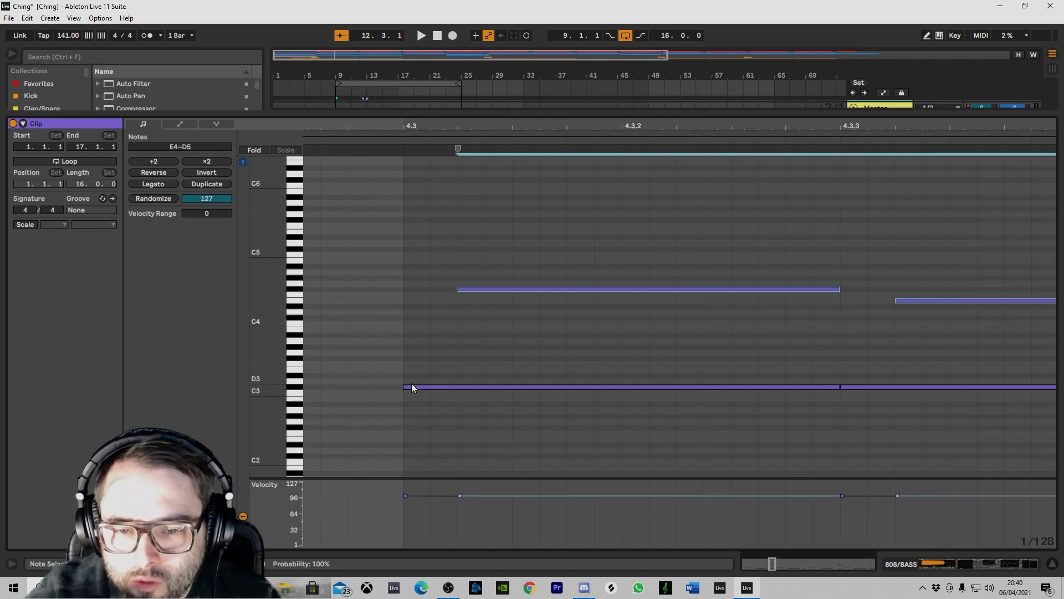
{"action": "left_click_drag", "start_coordinate": [459, 289], "coordinate": [430, 289]}
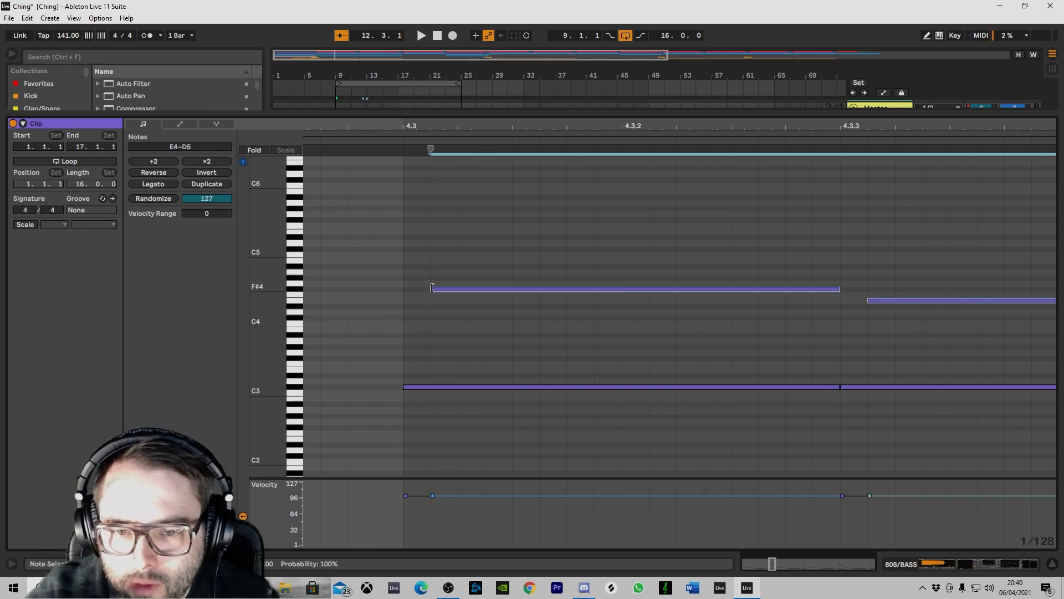
{"action": "left_click_drag", "start_coordinate": [431, 288], "coordinate": [467, 297]}
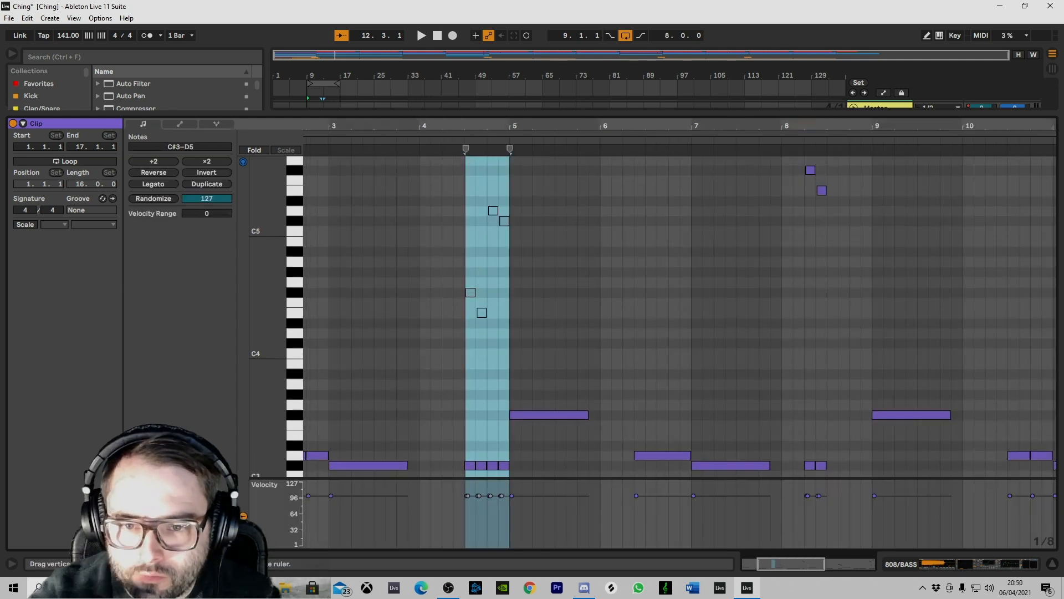
- Show the 808/BASS clip's note expression and select the short C#3 note at 4.3
{"action": "left_click_drag", "start_coordinate": [268, 273], "coordinate": [266, 273]}
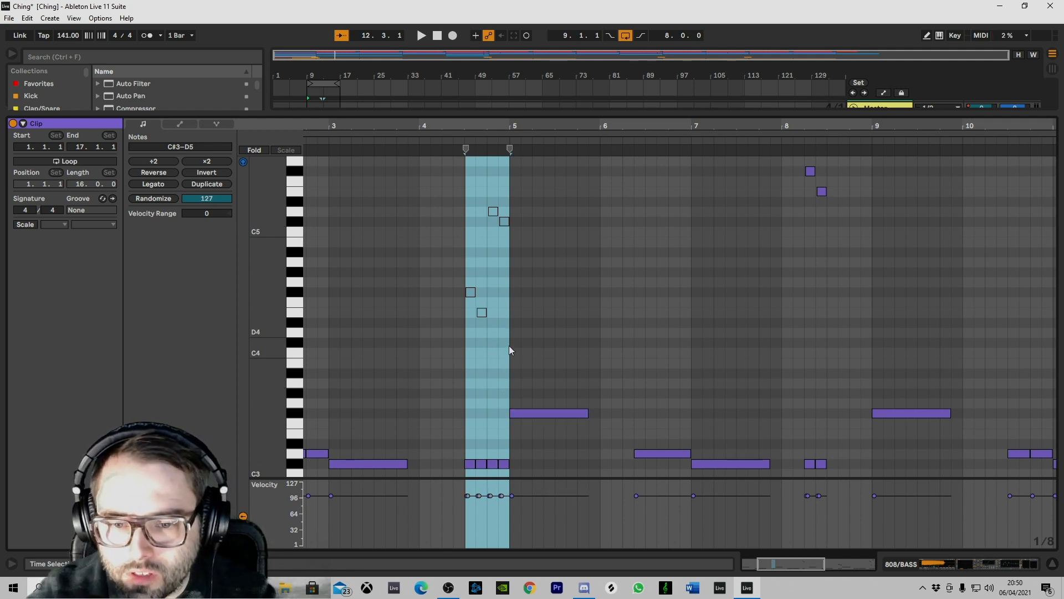
{"action": "left_click", "coordinate": [217, 124]}
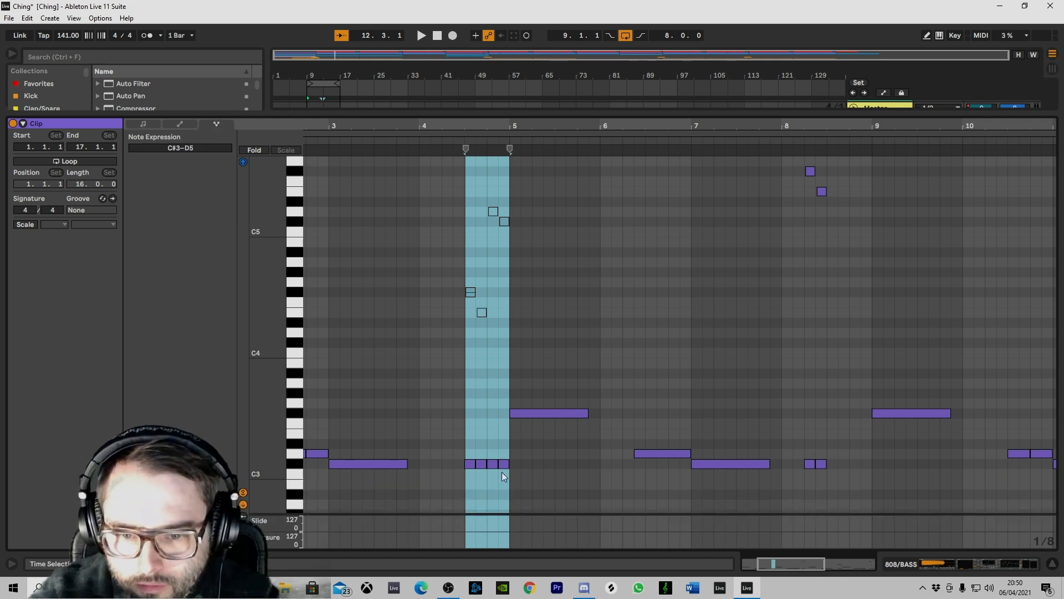
{"action": "left_click", "coordinate": [469, 464]}
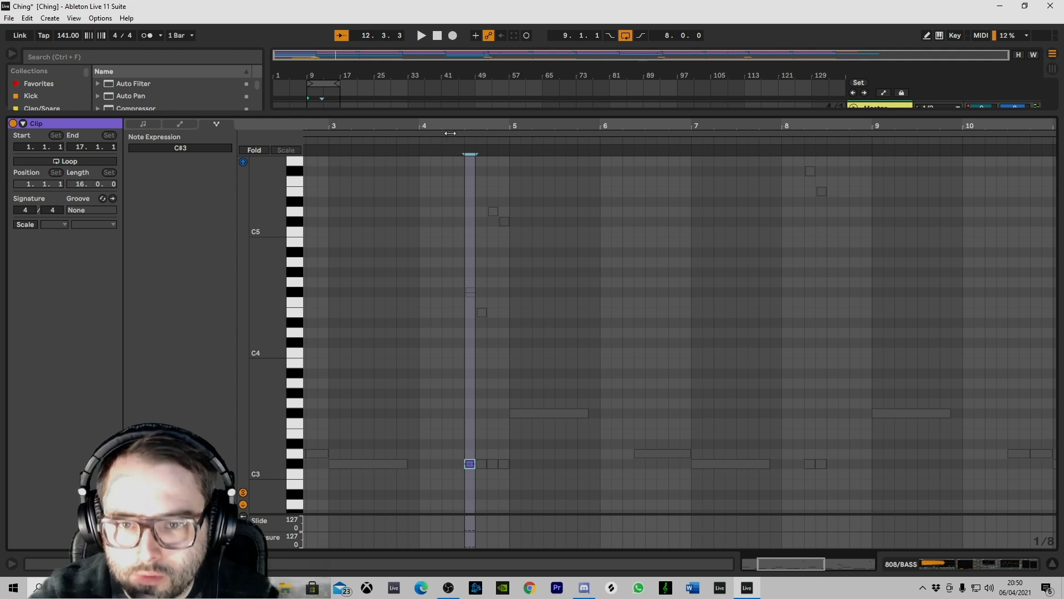
{"action": "left_click_drag", "start_coordinate": [465, 125], "coordinate": [438, 191]}
{"action": "left_click_drag", "start_coordinate": [391, 126], "coordinate": [357, 118]}
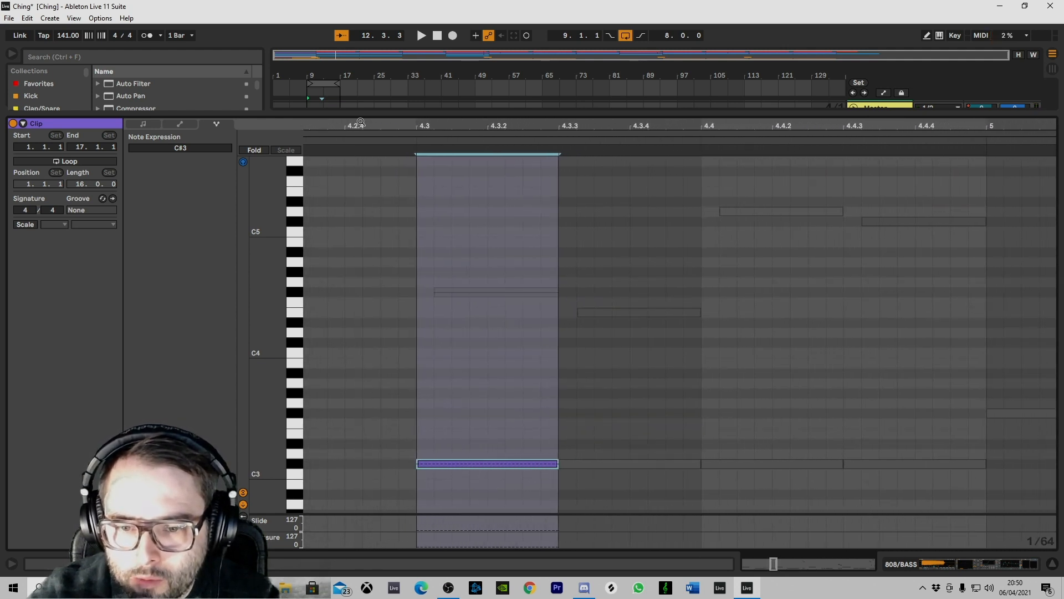
- Add rising pitch curves starting 1/64 into the C#3 notes at 4.3 and 4.3.3, reaching +17 st and E4 respectively
{"action": "left_click_drag", "start_coordinate": [433, 465], "coordinate": [433, 465]}
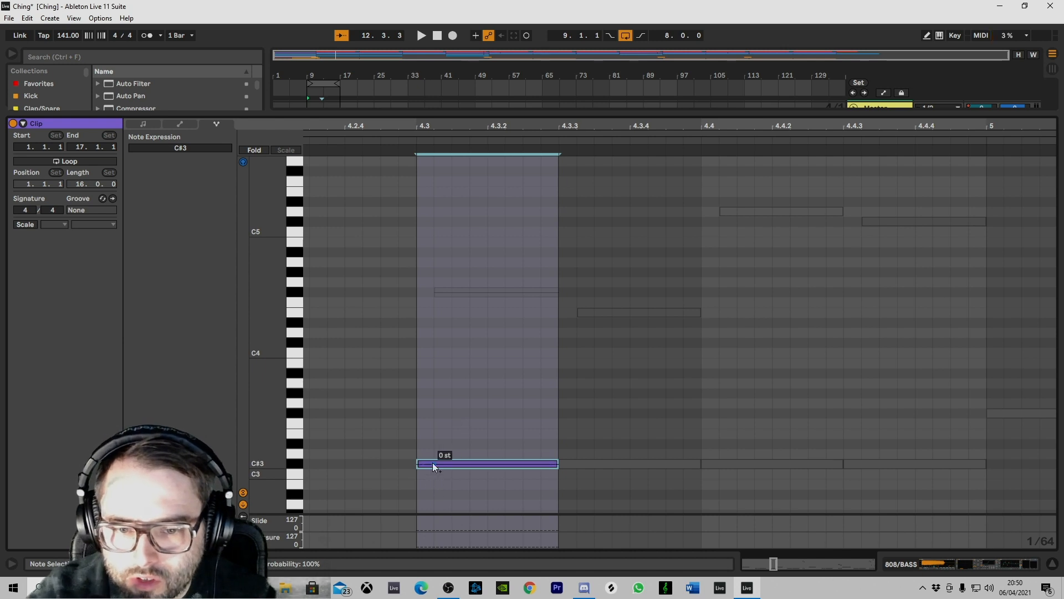
{"action": "left_click", "coordinate": [433, 464]}
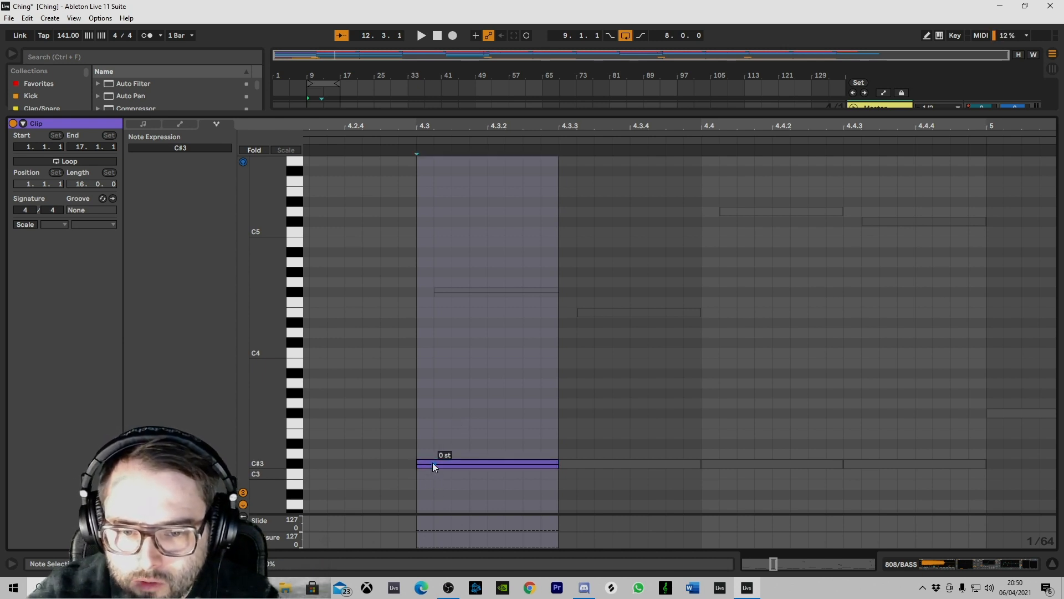
{"action": "left_click", "coordinate": [538, 464]}
{"action": "left_click_drag", "start_coordinate": [539, 465], "coordinate": [540, 292]}
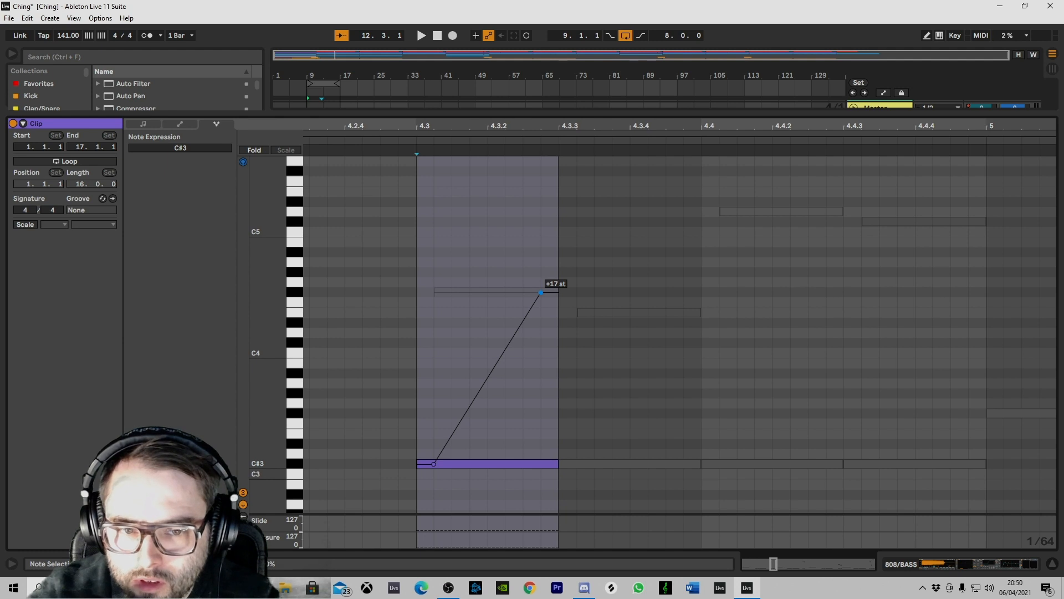
{"action": "left_click", "coordinate": [624, 463]}
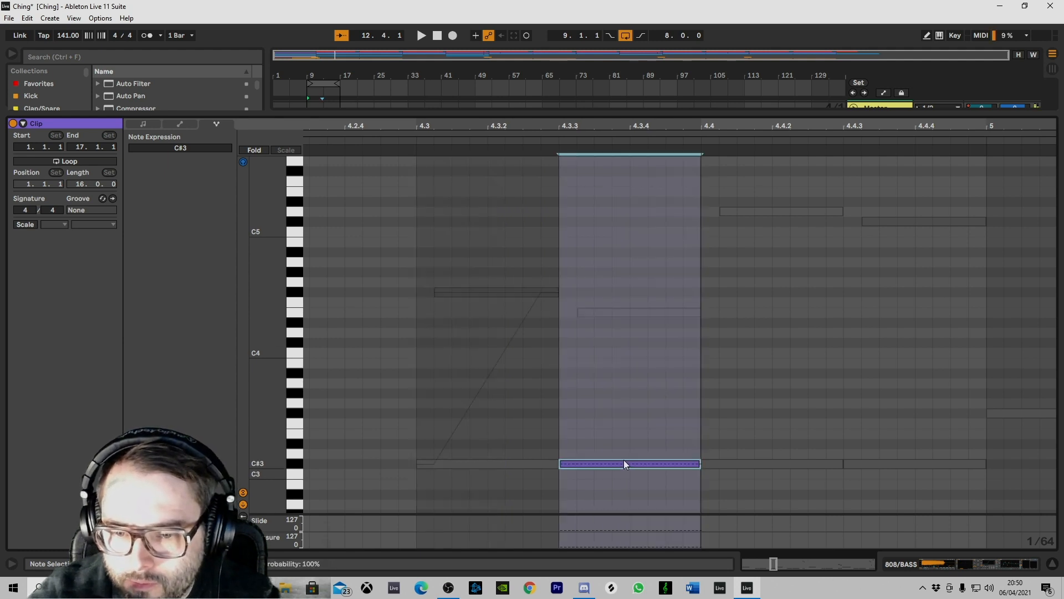
{"action": "left_click", "coordinate": [577, 463]}
{"action": "left_click_drag", "start_coordinate": [683, 463], "coordinate": [684, 313]}
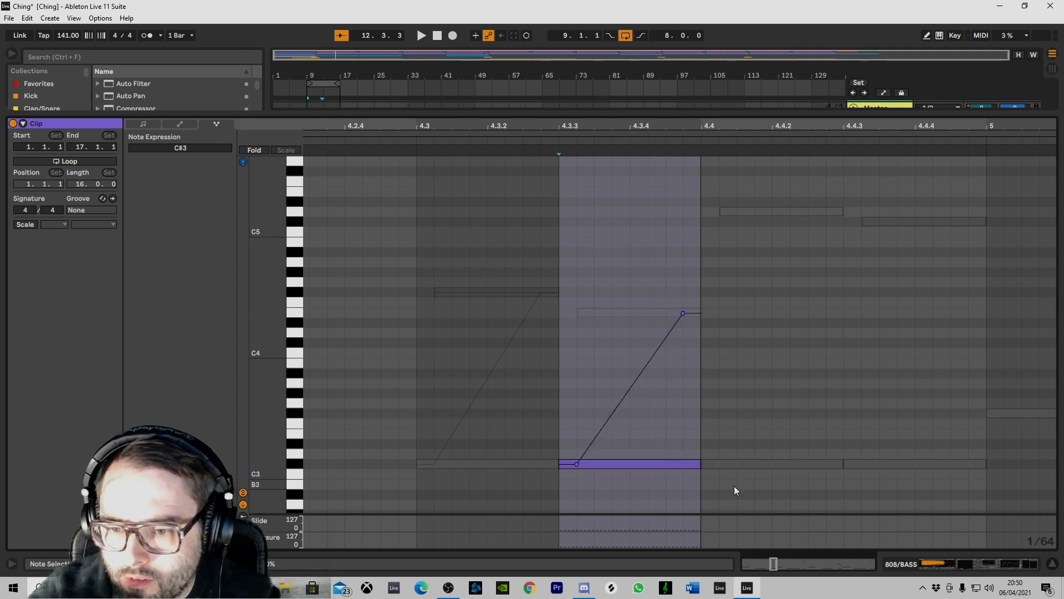
- Add rising pitch curves starting 1/64 into the C#3 notes at 4.4 and 4.4.3, reaching D5 and C#5 respectively
{"action": "left_click", "coordinate": [748, 463]}
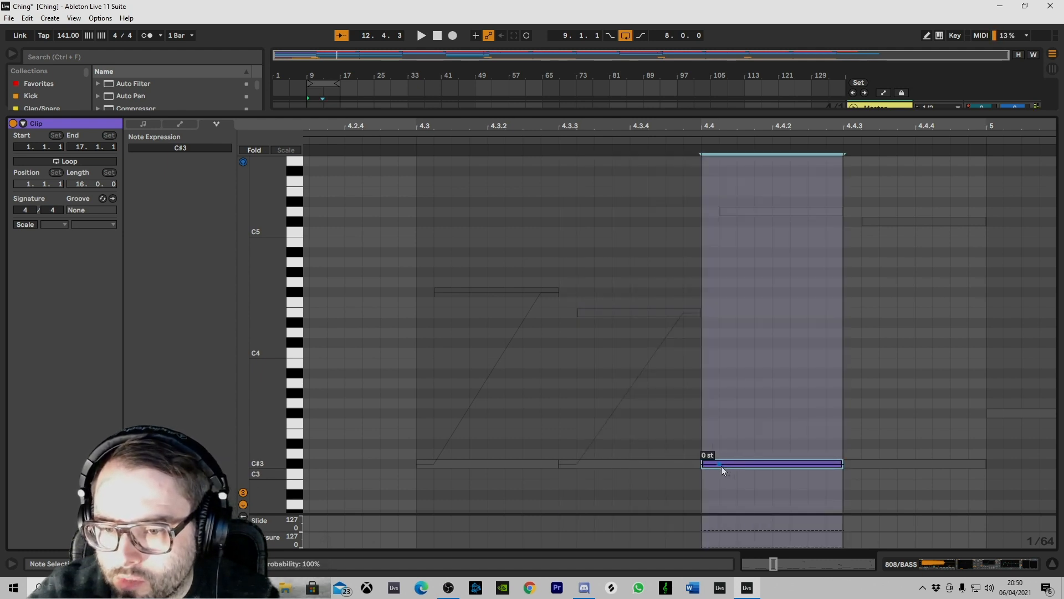
{"action": "left_click", "coordinate": [720, 465]}
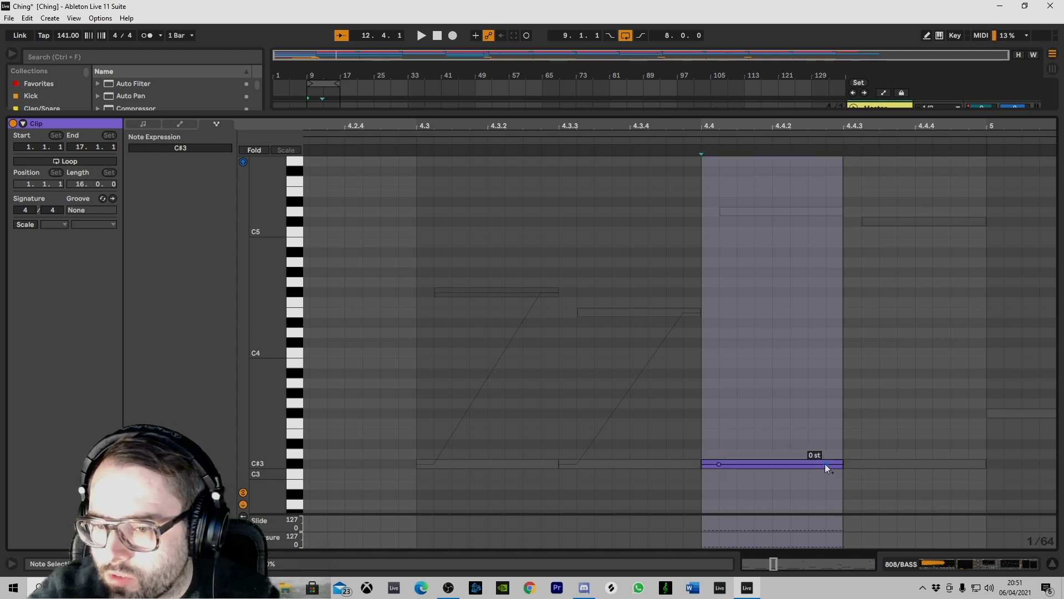
{"action": "mouse_move", "coordinate": [825, 465]}
{"action": "left_mouse_down"}
{"action": "mouse_move", "coordinate": [827, 202]}
{"action": "mouse_move", "coordinate": [842, 213]}
{"action": "mouse_move", "coordinate": [826, 213]}
{"action": "left_mouse_up"}
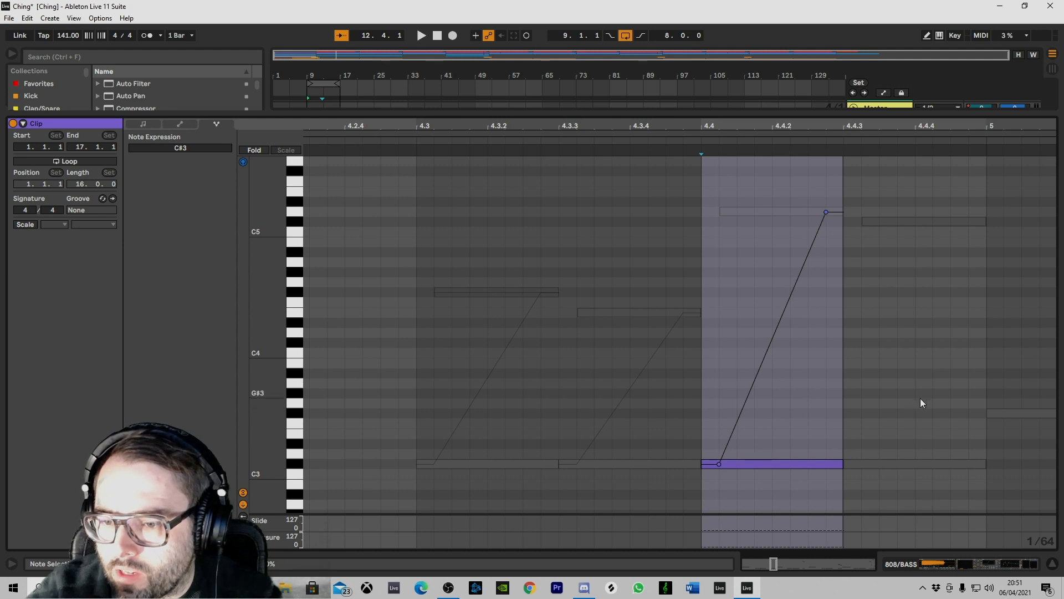
{"action": "left_click", "coordinate": [861, 469]}
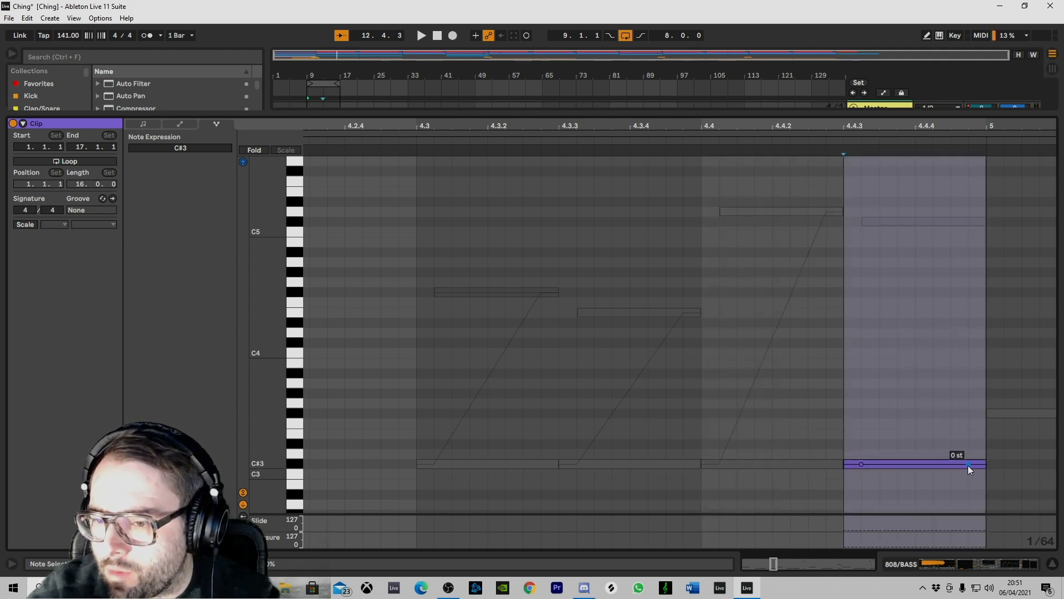
{"action": "left_click_drag", "start_coordinate": [967, 464], "coordinate": [968, 222]}
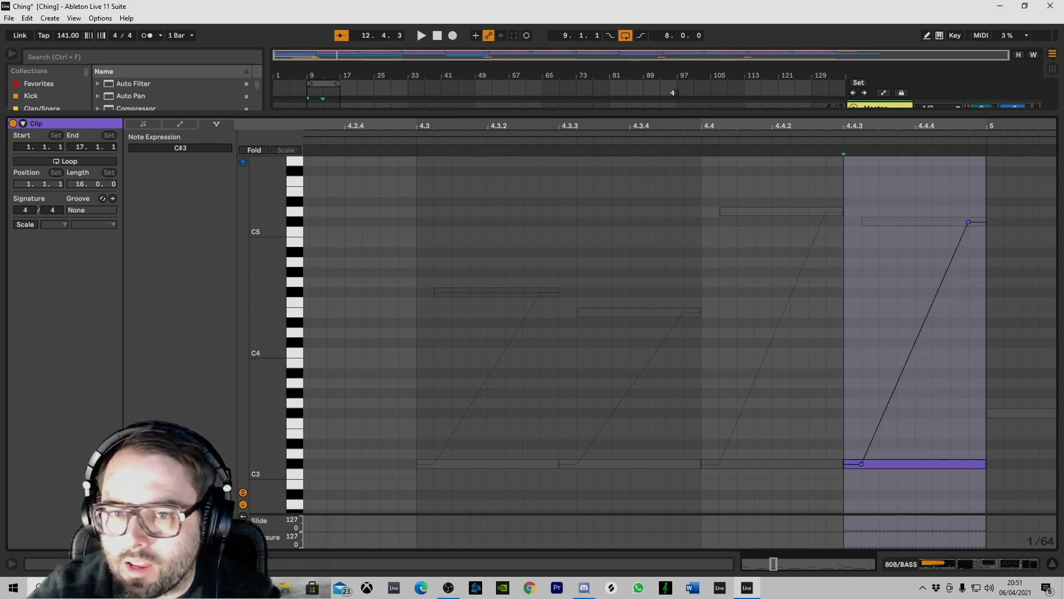
- Tighten the pitch curves of the C#3 notes at 4.3 and 4.3.3, starting the rise 1/32 in and reaching the target 1/32 before each note's end
{"action": "left_click_drag", "start_coordinate": [653, 124], "coordinate": [586, 87]}
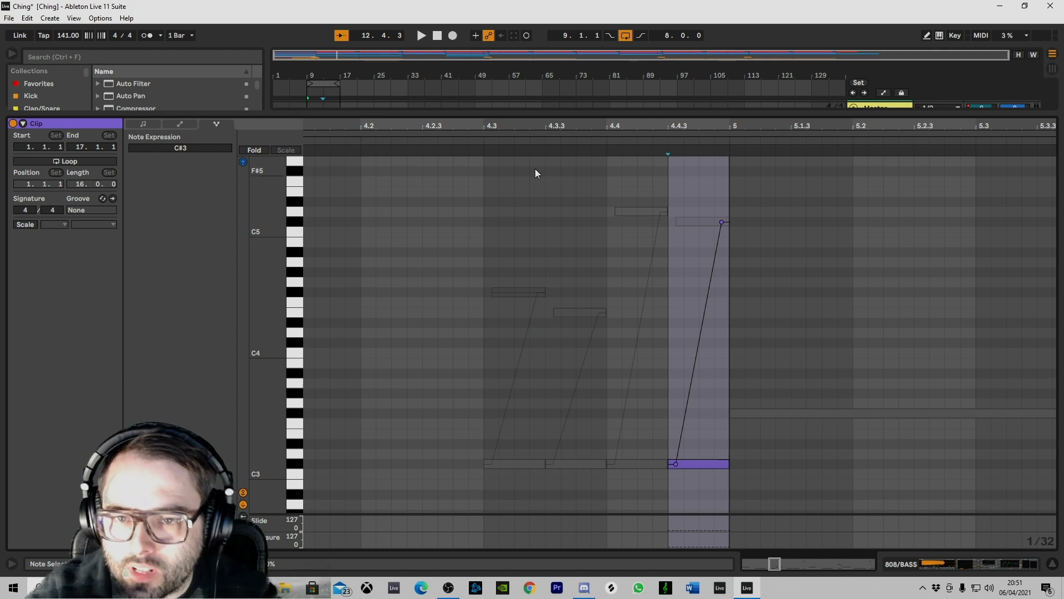
{"action": "left_click_drag", "start_coordinate": [531, 127], "coordinate": [559, 172]}
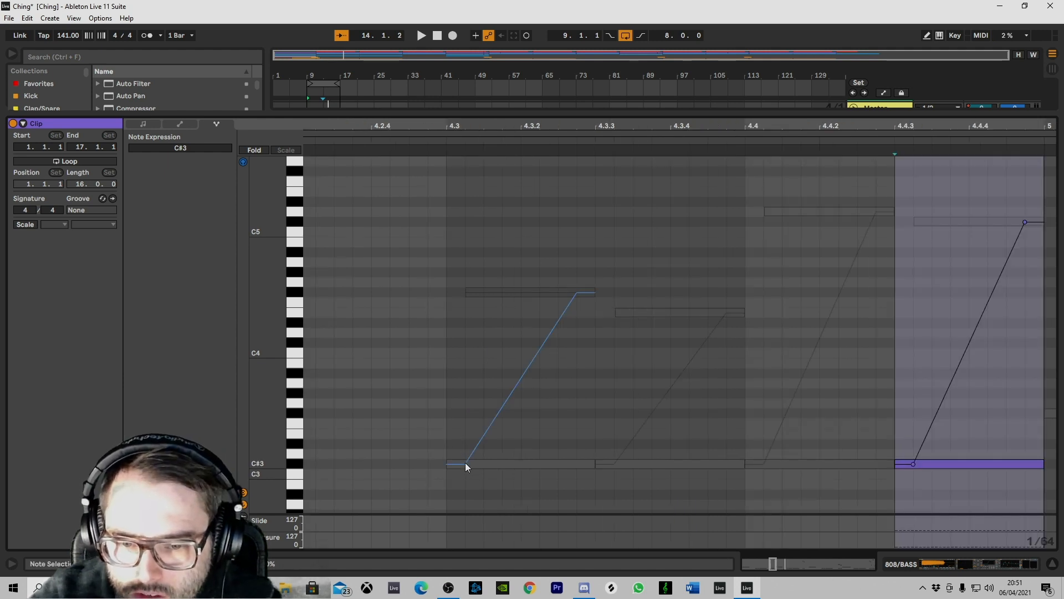
{"action": "left_click", "coordinate": [464, 463]}
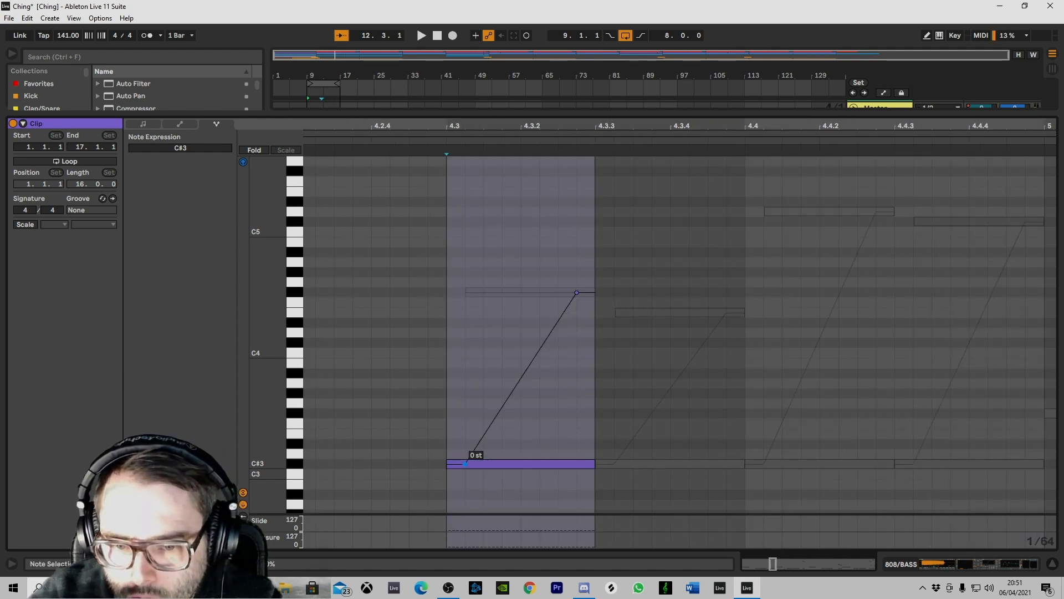
{"action": "left_click_drag", "start_coordinate": [465, 464], "coordinate": [483, 463]}
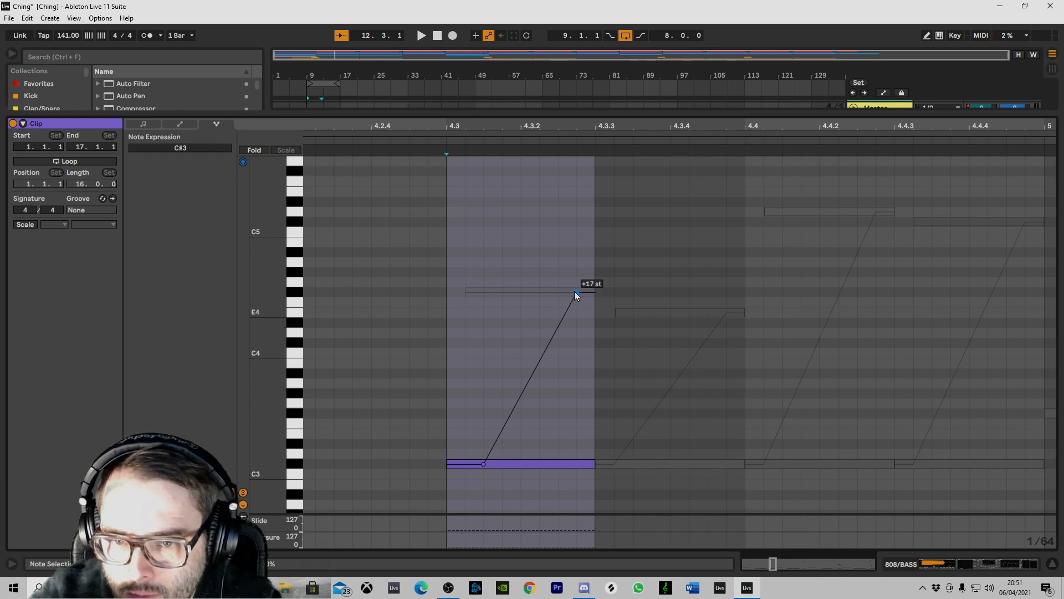
{"action": "left_click_drag", "start_coordinate": [577, 292], "coordinate": [558, 292]}
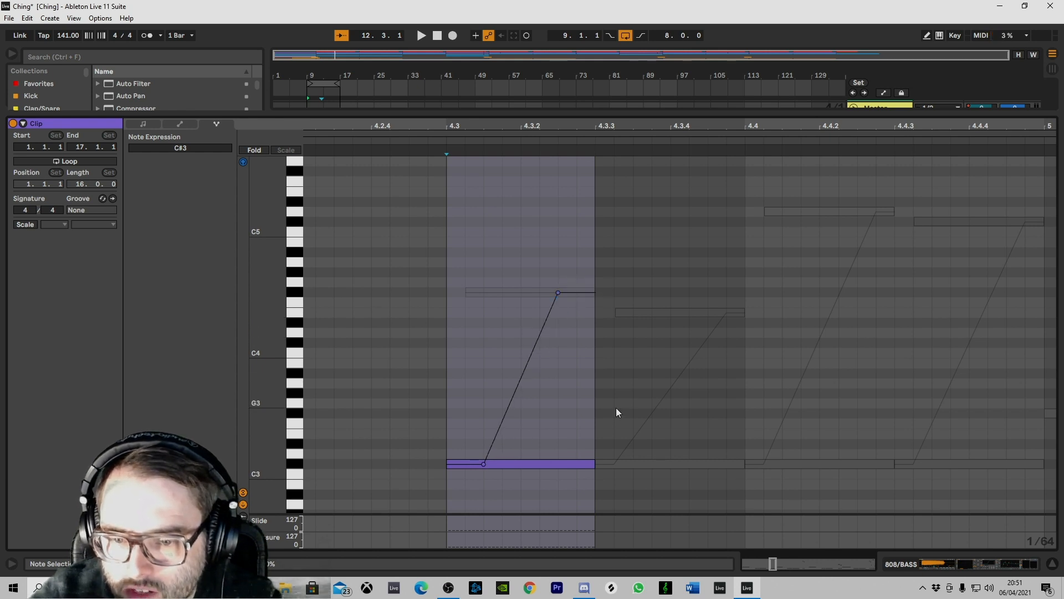
{"action": "left_click", "coordinate": [613, 465]}
{"action": "left_click_drag", "start_coordinate": [613, 464], "coordinate": [633, 463]}
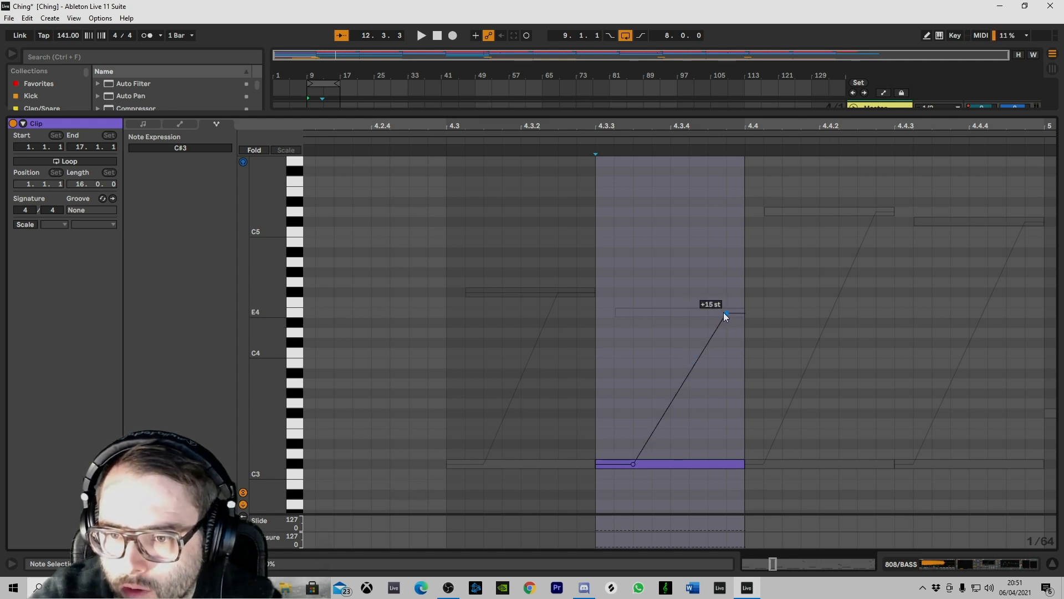
{"action": "left_click_drag", "start_coordinate": [726, 314], "coordinate": [707, 313]}
- Tighten the pitch curves of the C#3 notes at 4.4 and 4.4.3 to rise from 1/32 in until 1/32 before each note's end
{"action": "left_click", "coordinate": [764, 464]}
{"action": "left_click_drag", "start_coordinate": [764, 463], "coordinate": [782, 463]}
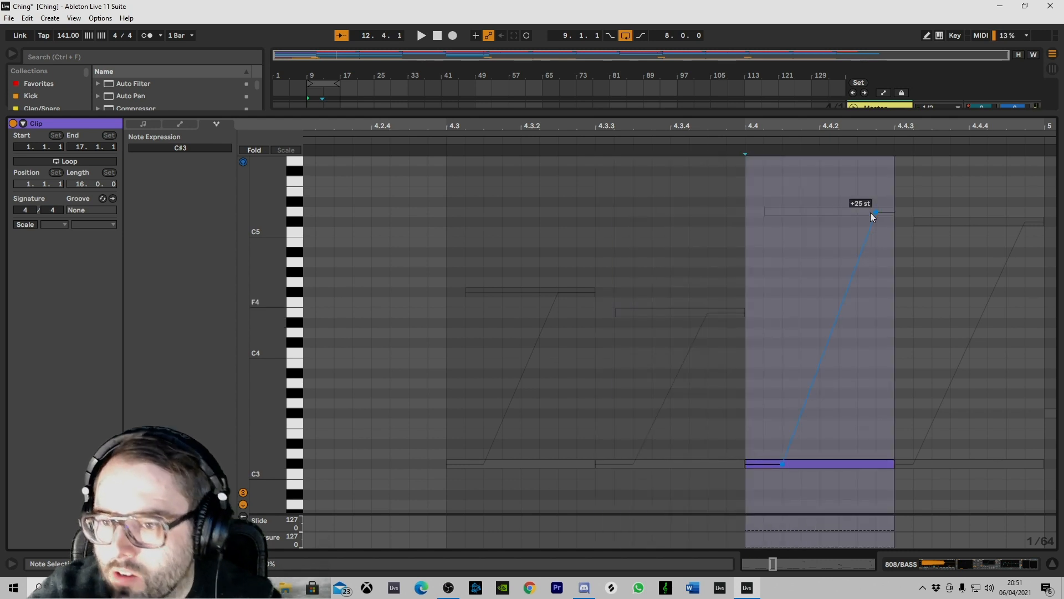
{"action": "left_click_drag", "start_coordinate": [876, 212], "coordinate": [857, 212]}
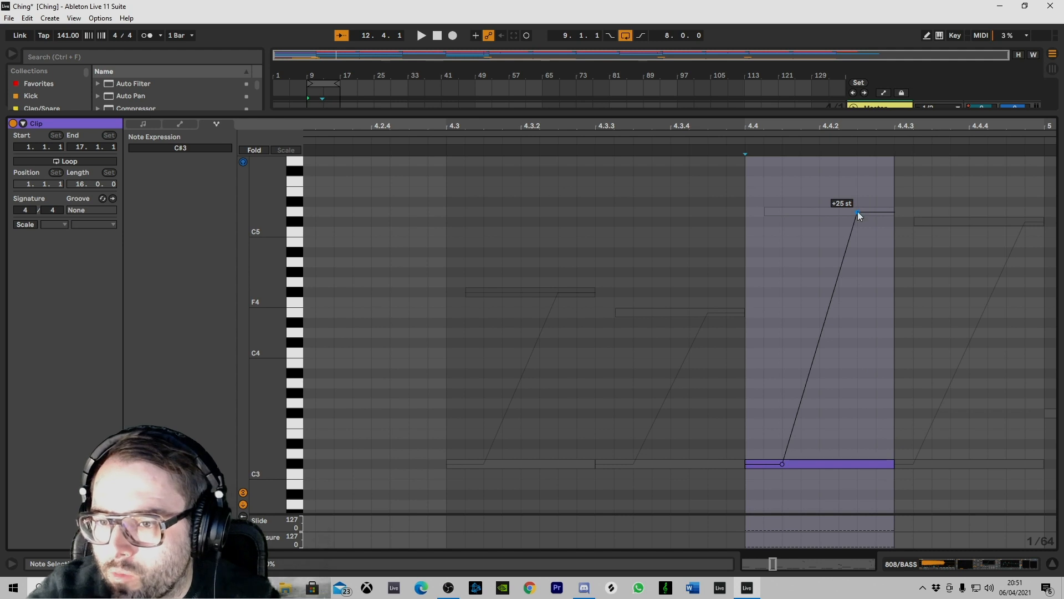
{"action": "left_click", "coordinate": [913, 464]}
{"action": "left_click_drag", "start_coordinate": [912, 463], "coordinate": [932, 463]}
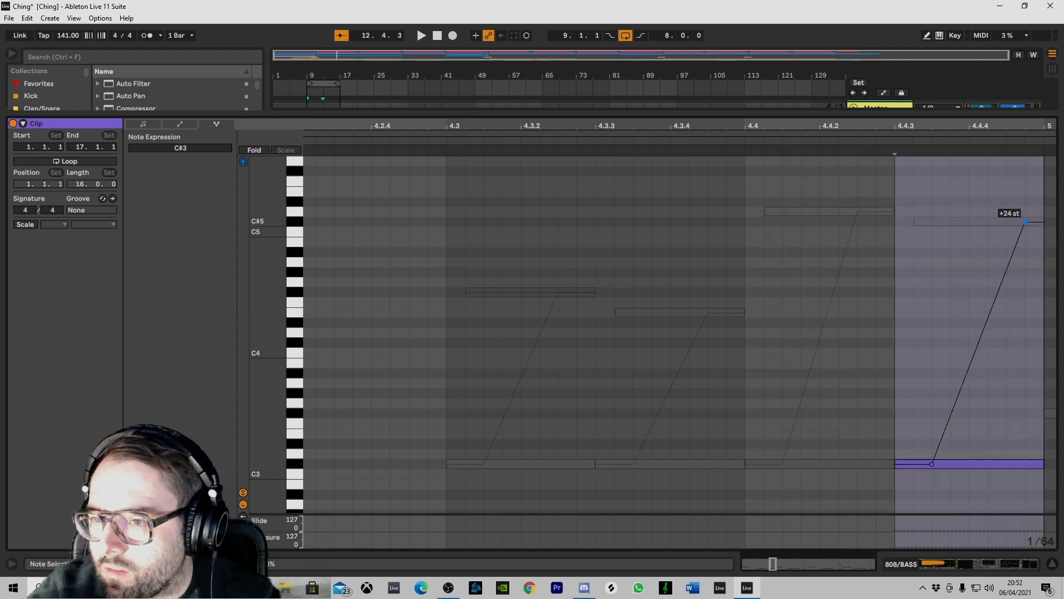
{"action": "left_click_drag", "start_coordinate": [1024, 222], "coordinate": [1007, 222]}
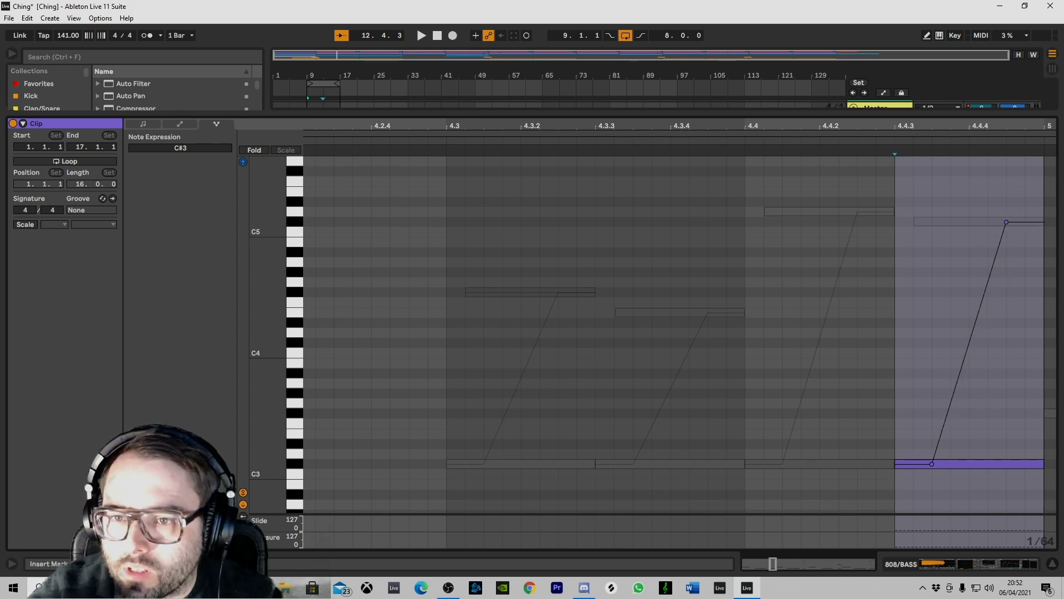
- Play the 808/BASS clip from its start through bar 4 to hear the shortened pitch slides
{"action": "left_click_drag", "start_coordinate": [670, 138], "coordinate": [654, 127]}
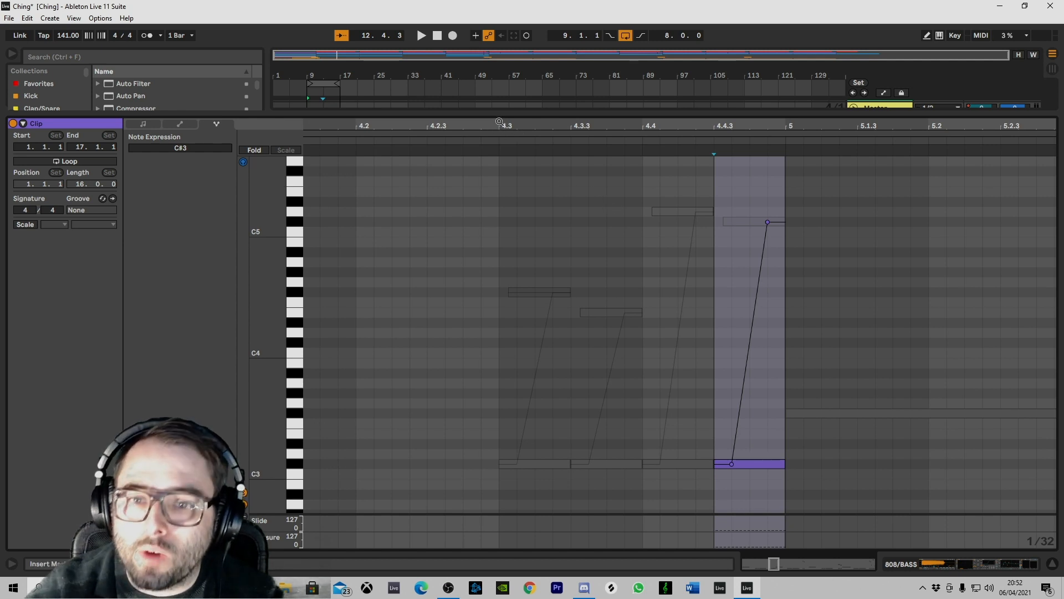
{"action": "left_click_drag", "start_coordinate": [500, 125], "coordinate": [461, 123]}
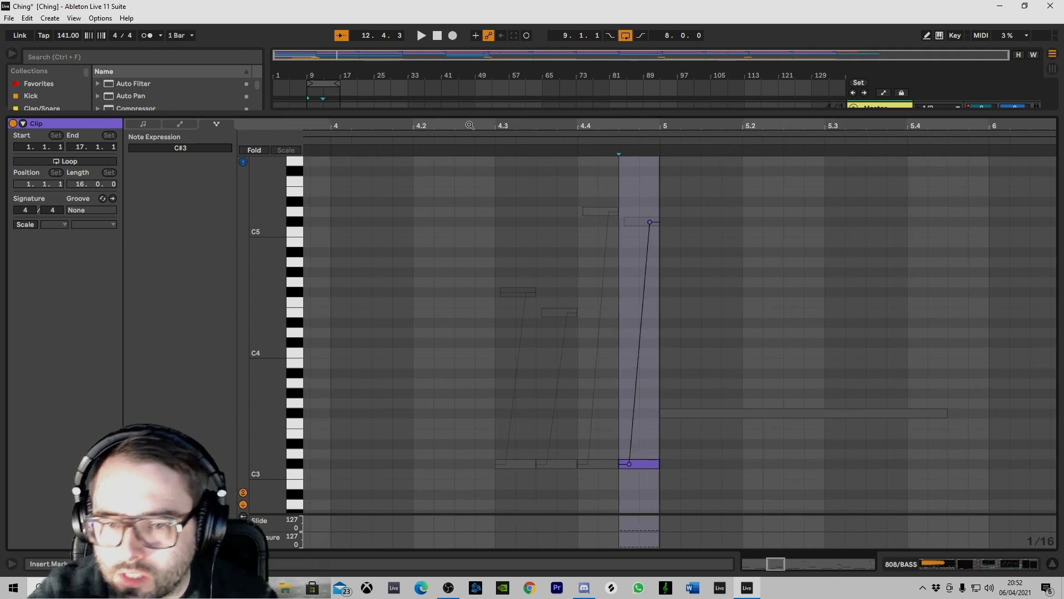
{"action": "key", "text": "space"}
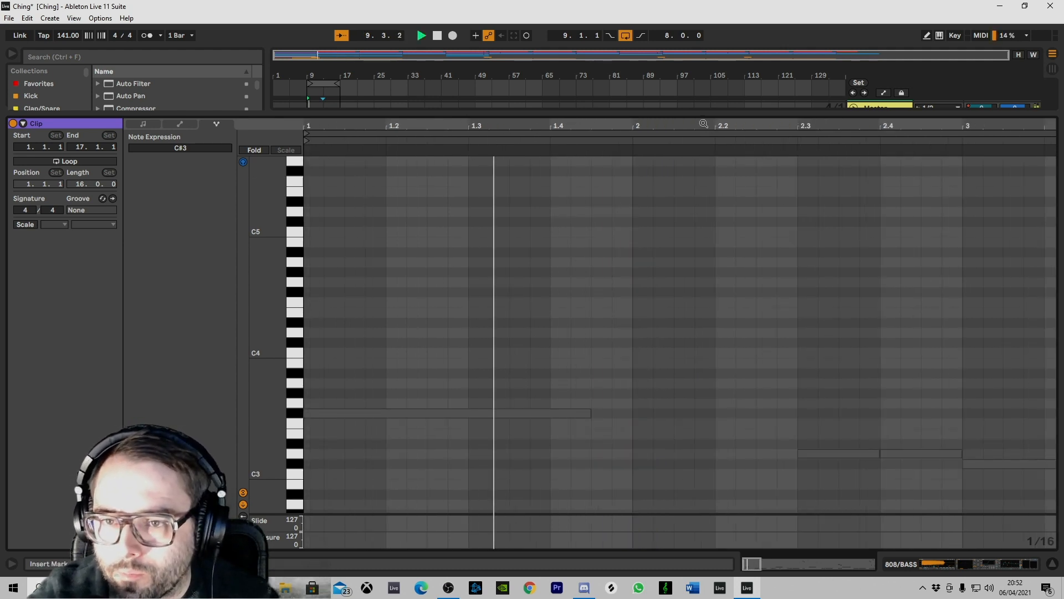
{"action": "left_click_drag", "start_coordinate": [702, 125], "coordinate": [703, 117]}
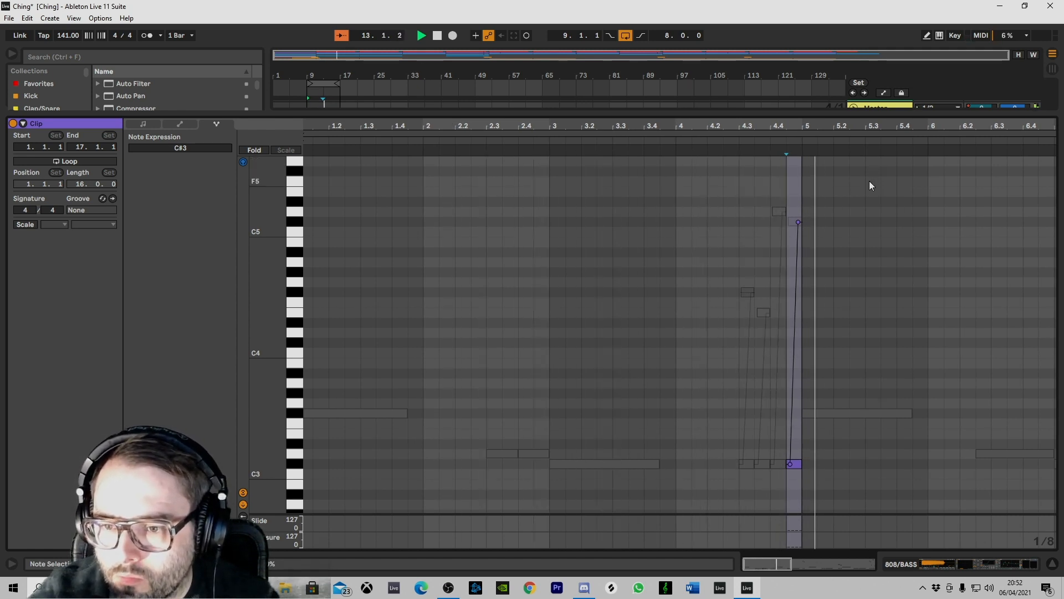
- Bend the rising pitch segments of the four C#3 notes from 4.3 to 4.4.3 downward so each slide starts slowly and accelerates
{"action": "left_click_drag", "start_coordinate": [779, 126], "coordinate": [783, 207]}
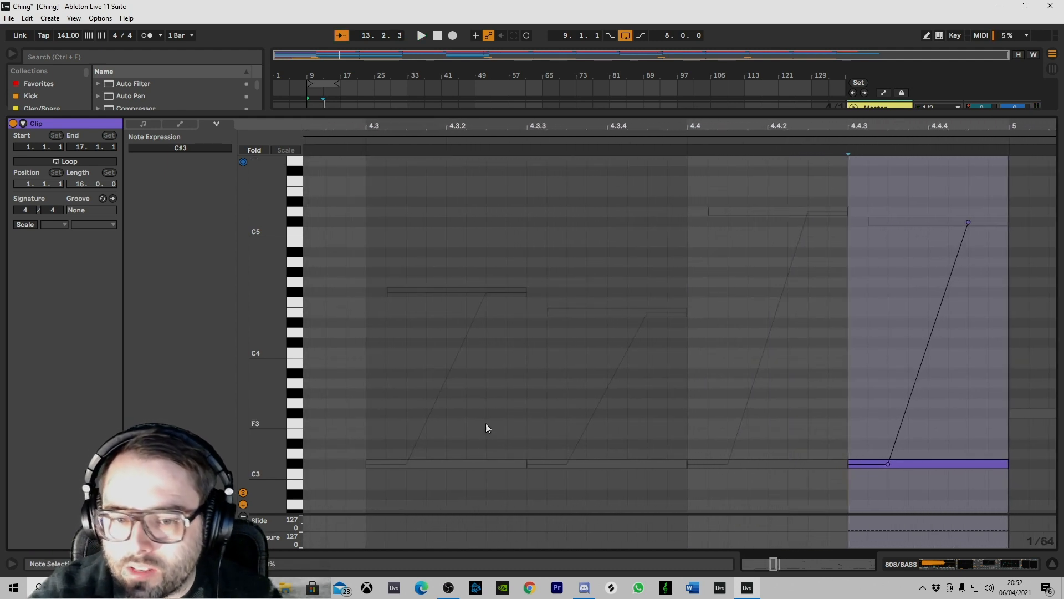
{"action": "left_click", "coordinate": [450, 463]}
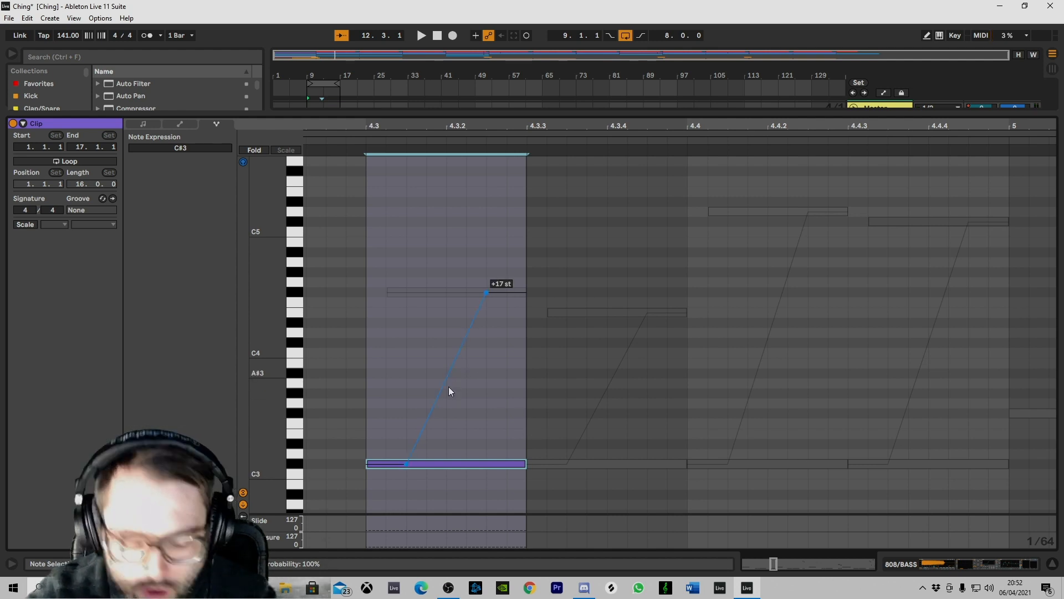
{"action": "left_click_drag", "start_coordinate": [447, 383], "coordinate": [460, 412]}
{"action": "left_click", "coordinate": [612, 403]}
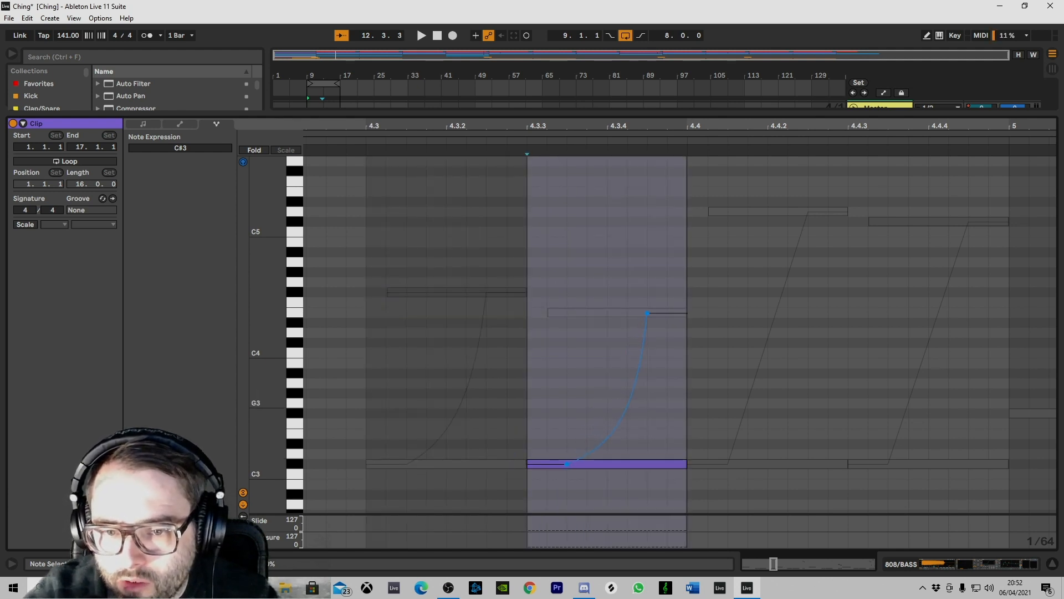
{"action": "left_click", "coordinate": [764, 351]}
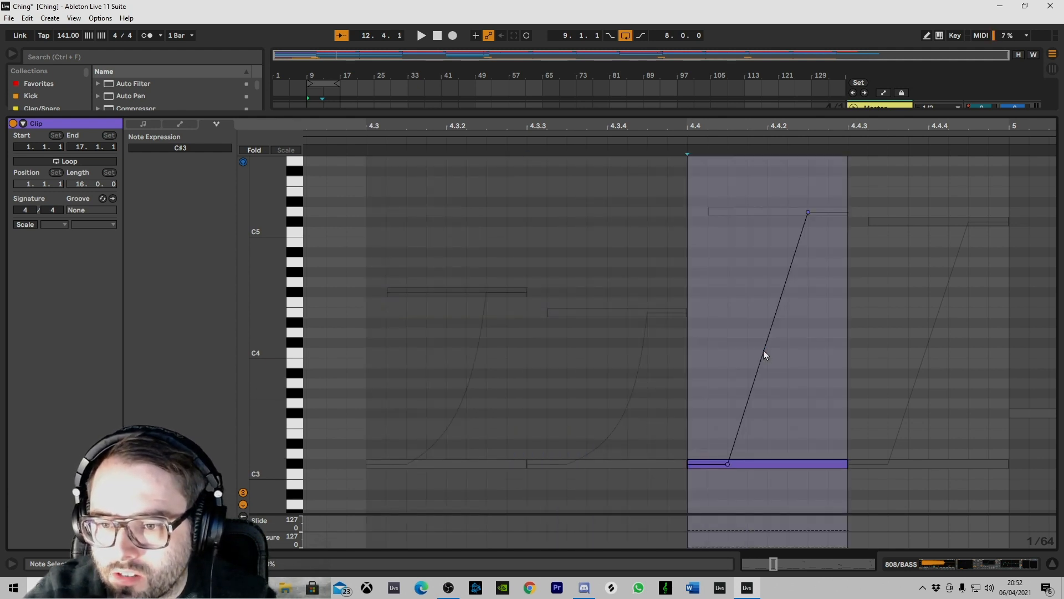
{"action": "left_click_drag", "start_coordinate": [765, 354], "coordinate": [765, 388]}
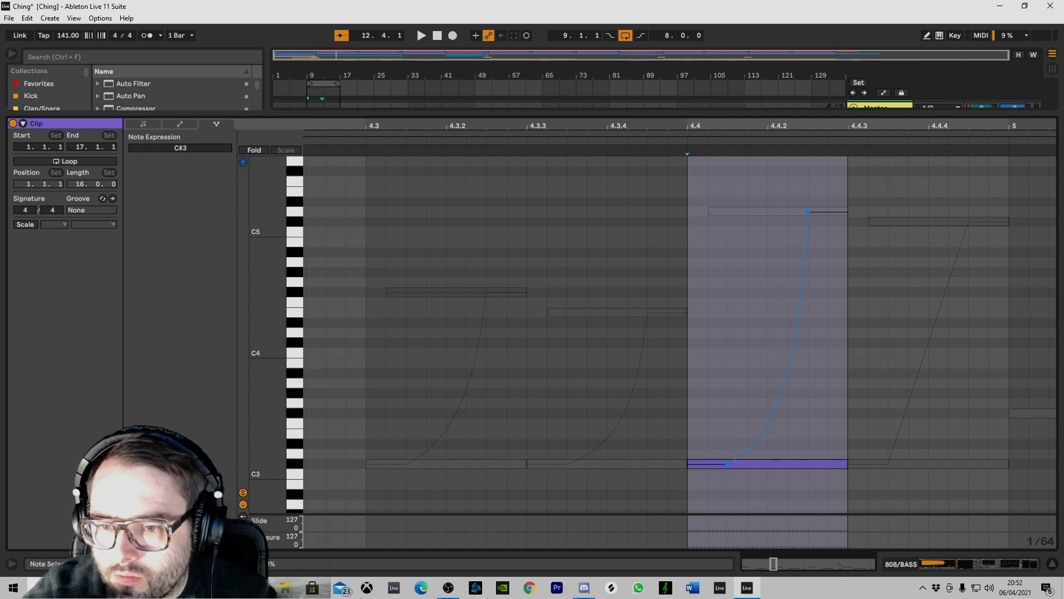
{"action": "left_click", "coordinate": [939, 327]}
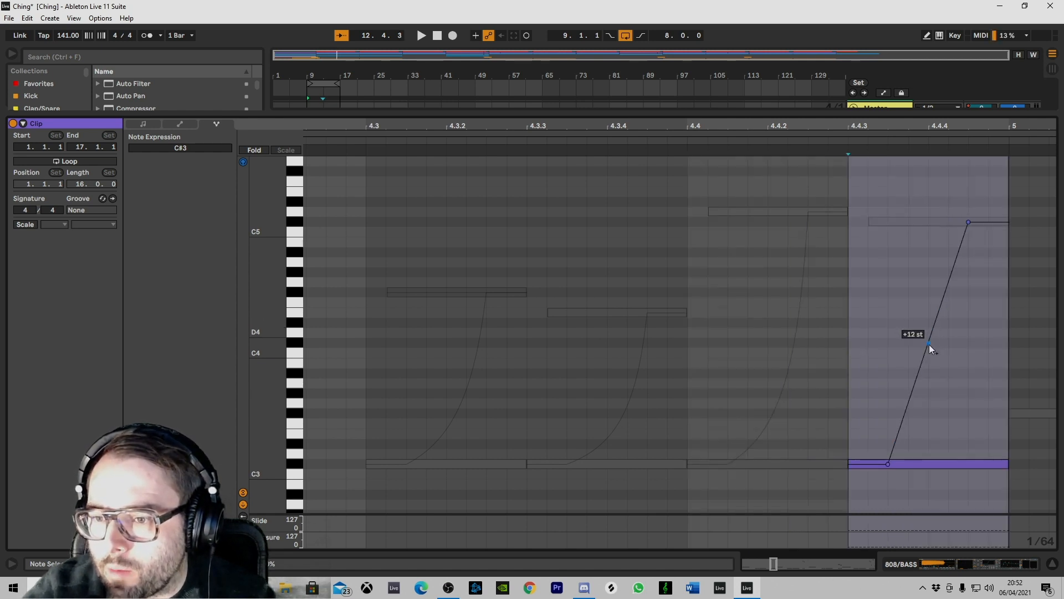
{"action": "left_click_drag", "start_coordinate": [929, 344], "coordinate": [929, 394]}
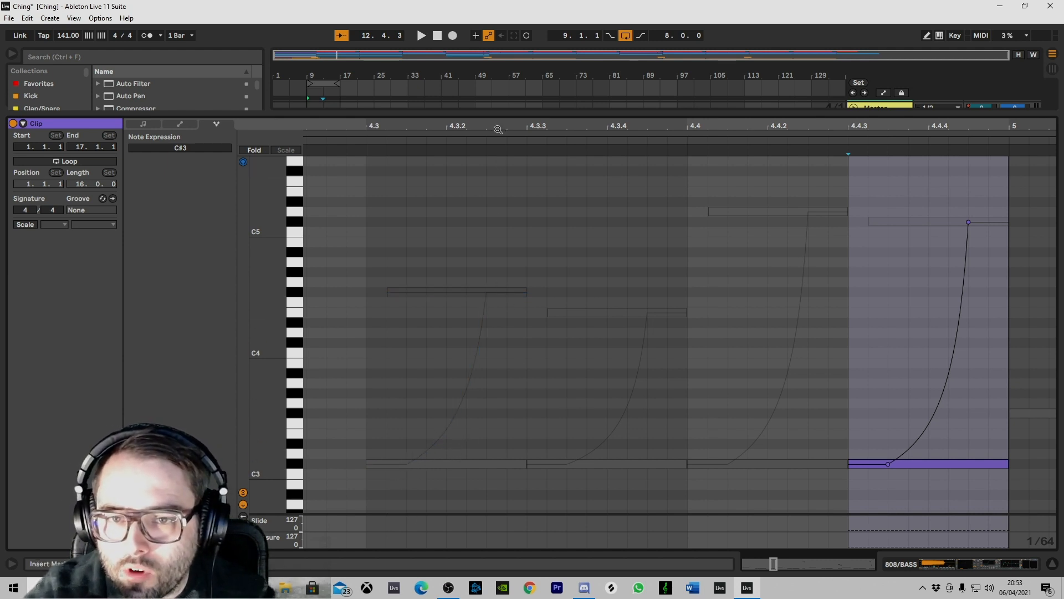
- Play the clip through bar 4 to hear the curved slides and examine the four pitch curves up close
{"action": "left_click_drag", "start_coordinate": [489, 128], "coordinate": [483, 27]}
{"action": "key", "text": "space"}
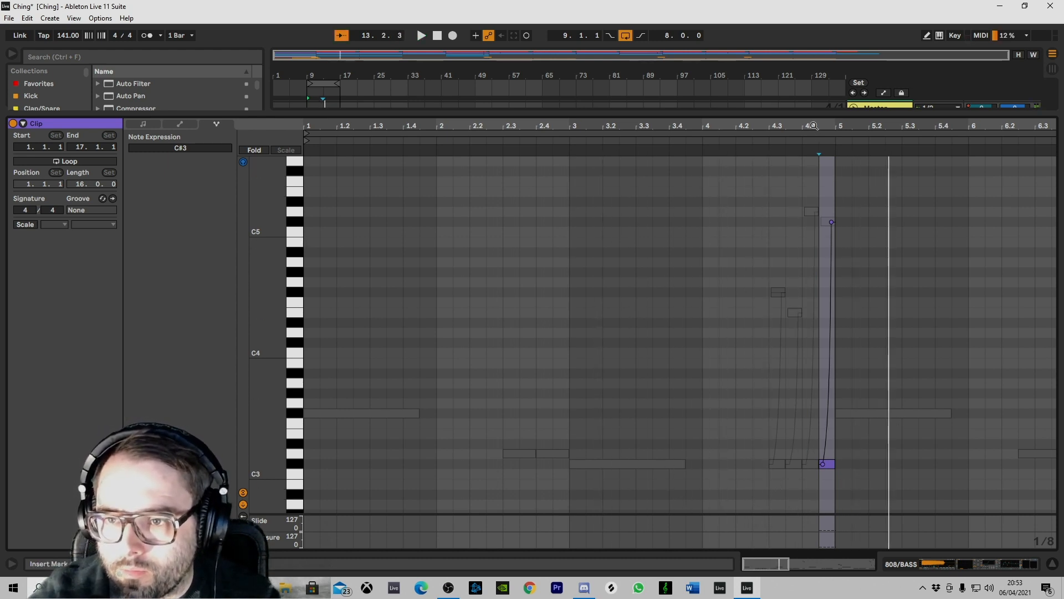
{"action": "left_click_drag", "start_coordinate": [813, 126], "coordinate": [761, 126]}
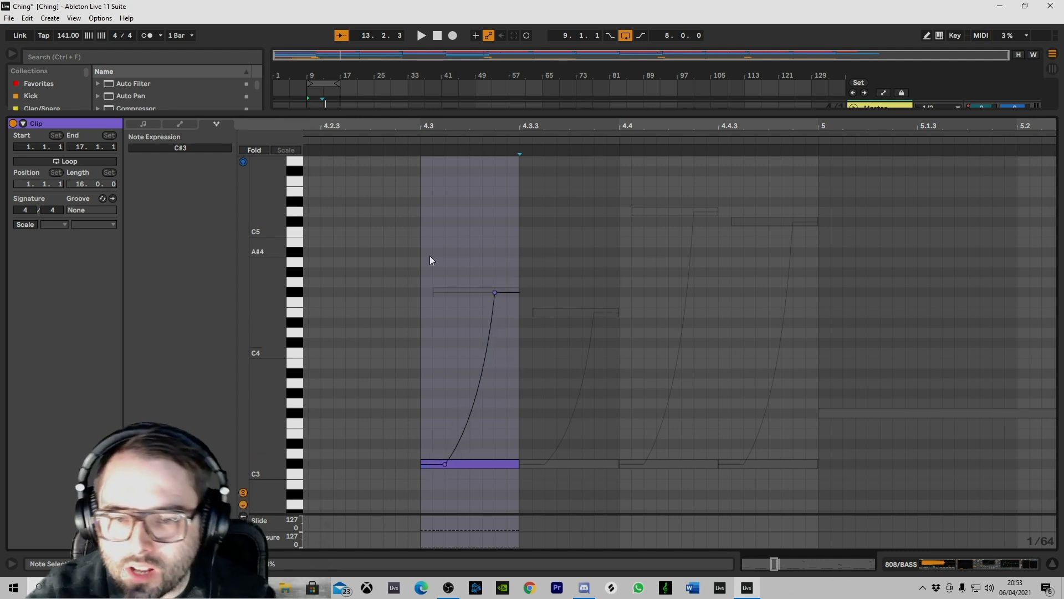
{"action": "left_click_drag", "start_coordinate": [513, 127], "coordinate": [514, 71]}
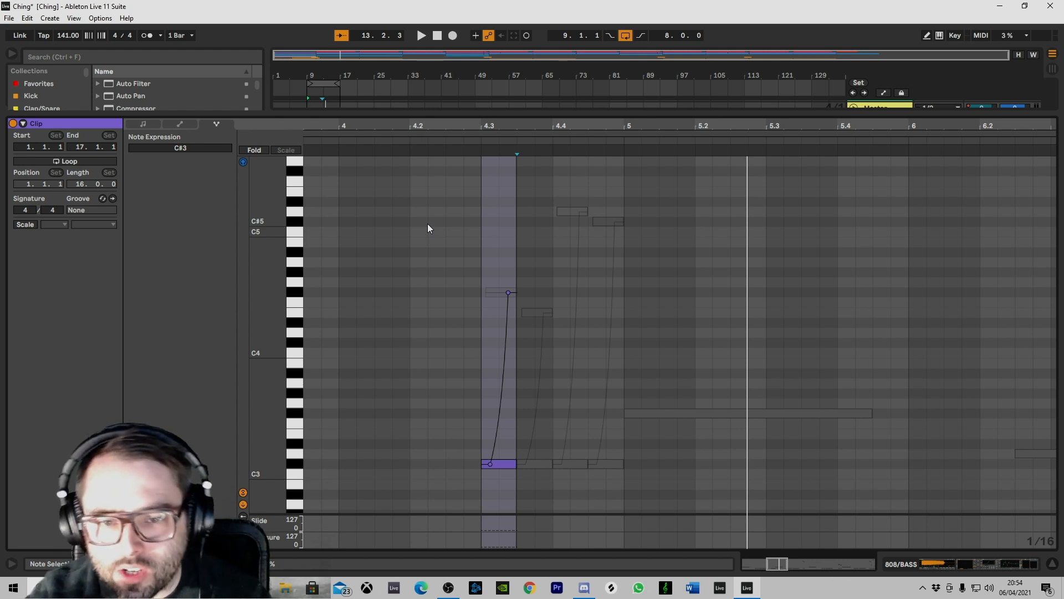
{"action": "mouse_move", "coordinate": [507, 128]}
{"action": "left_mouse_down"}
{"action": "mouse_move", "coordinate": [507, 115]}
{"action": "mouse_move", "coordinate": [507, 127]}
{"action": "left_mouse_up"}
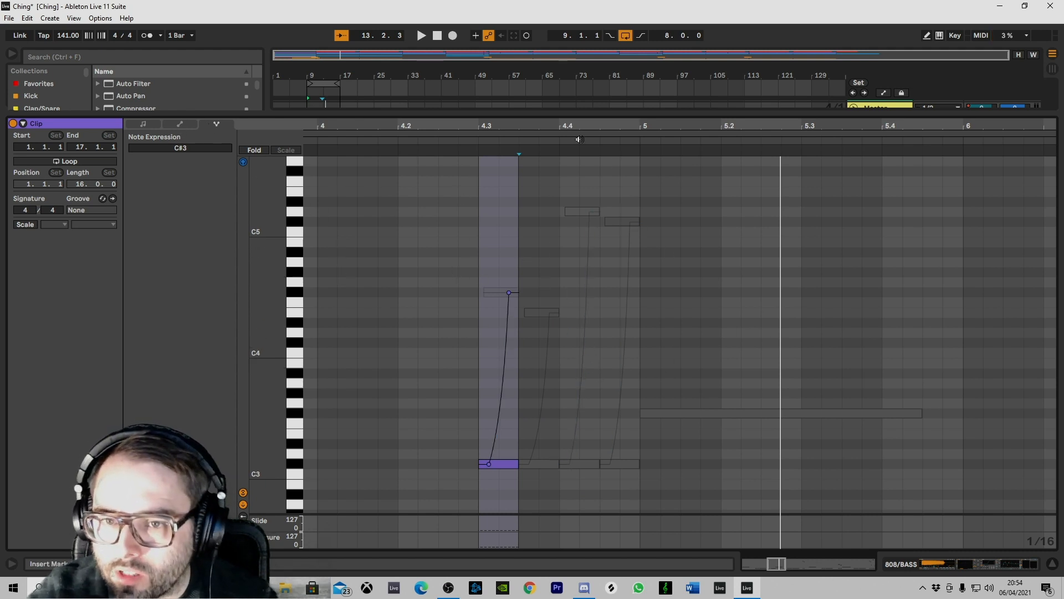
{"action": "left_click_drag", "start_coordinate": [571, 126], "coordinate": [573, 173]}
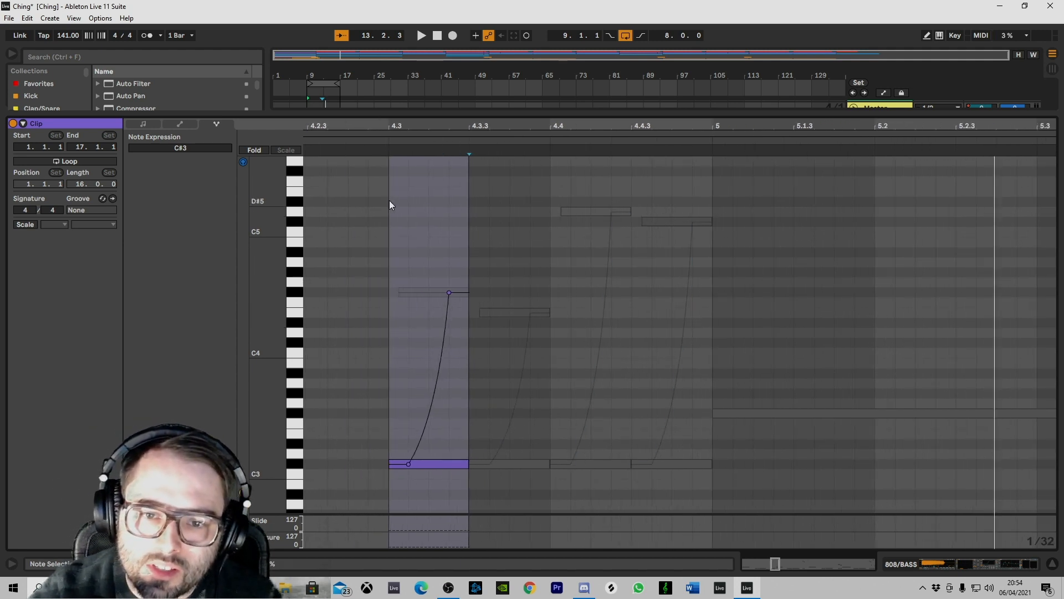
- Show the 808/BASS devices and set the Drill 808 instrument's Glide mode to Glide
{"action": "key", "text": "ctrl+a"}
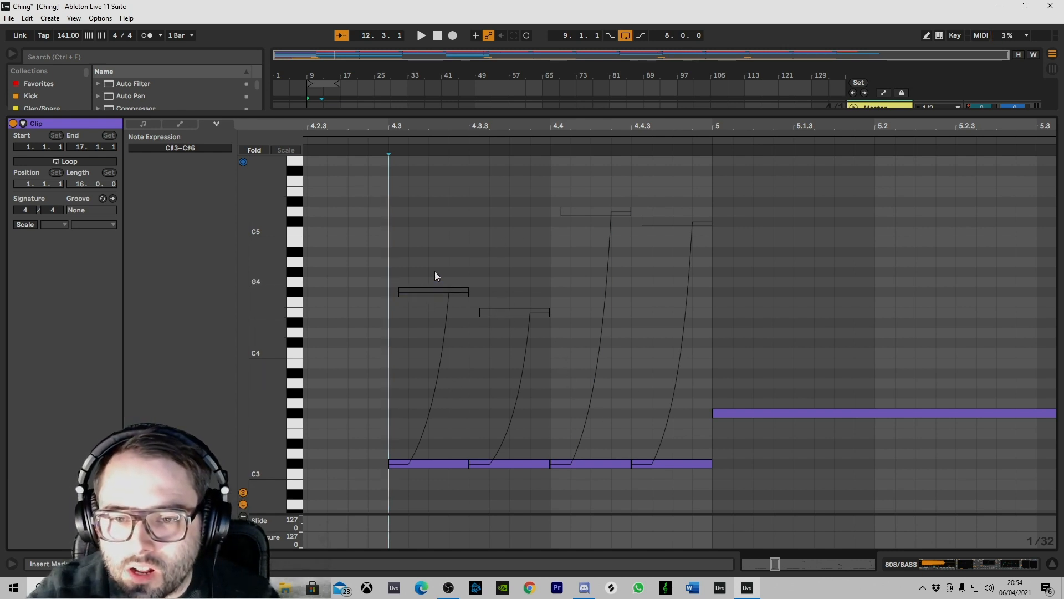
{"action": "left_click", "coordinate": [1032, 562]}
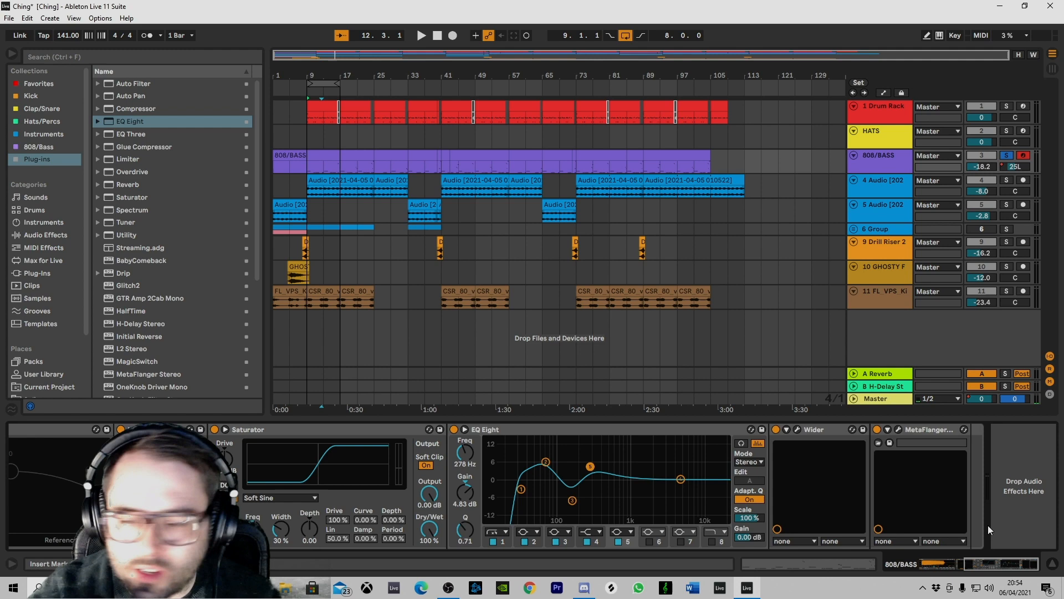
{"action": "left_click", "coordinate": [940, 566]}
{"action": "left_click", "coordinate": [470, 507]}
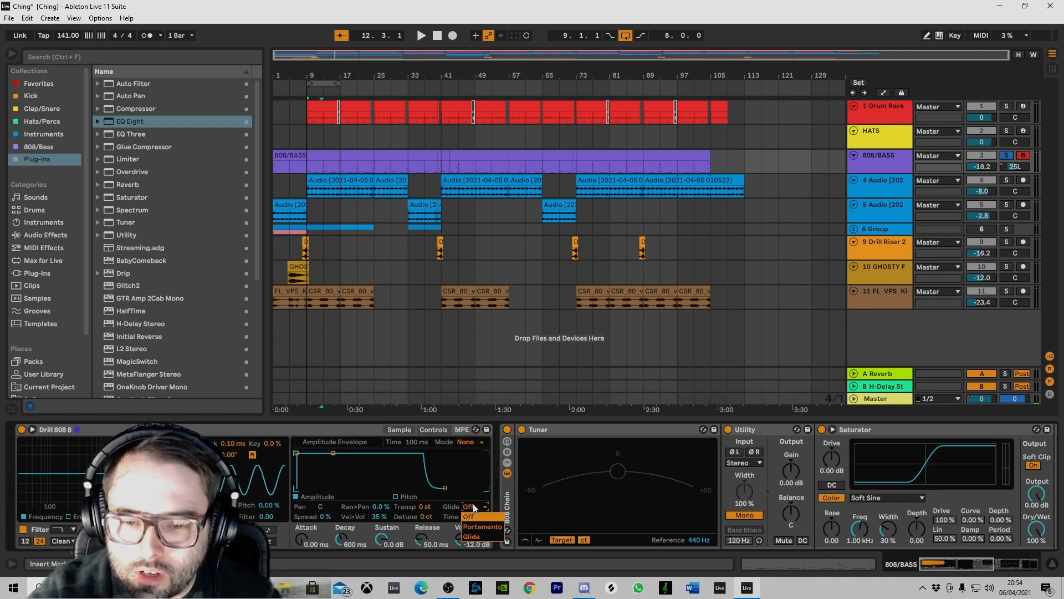
{"action": "left_click", "coordinate": [476, 535]}
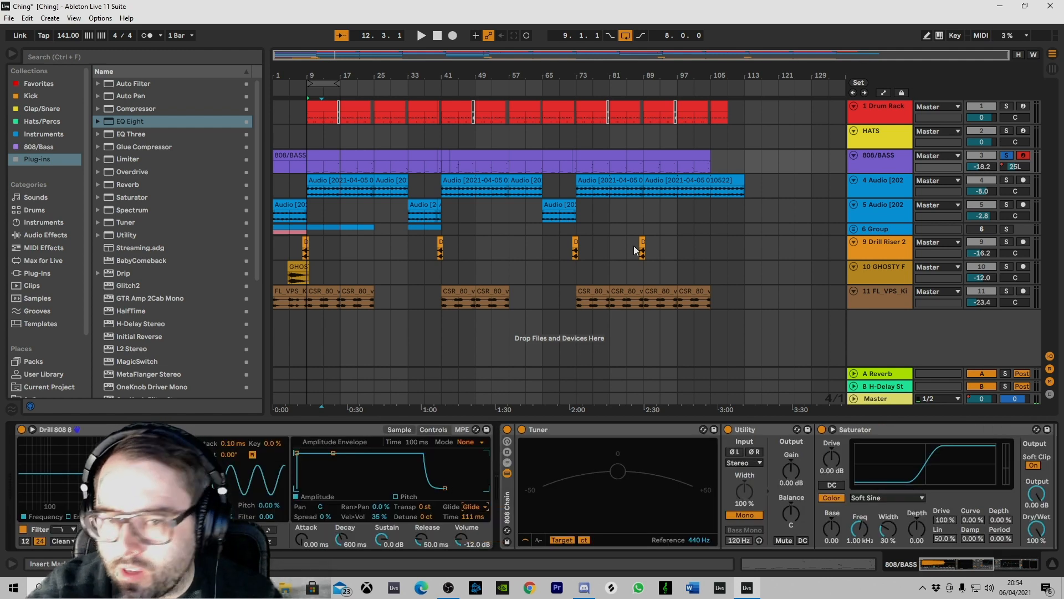
- Reopen the 808/BASS clip and select the upper slide notes in bar 4 (E4–D5), followed by those in bar 8 (E5–F#5)
{"action": "double_click", "coordinate": [332, 161]}
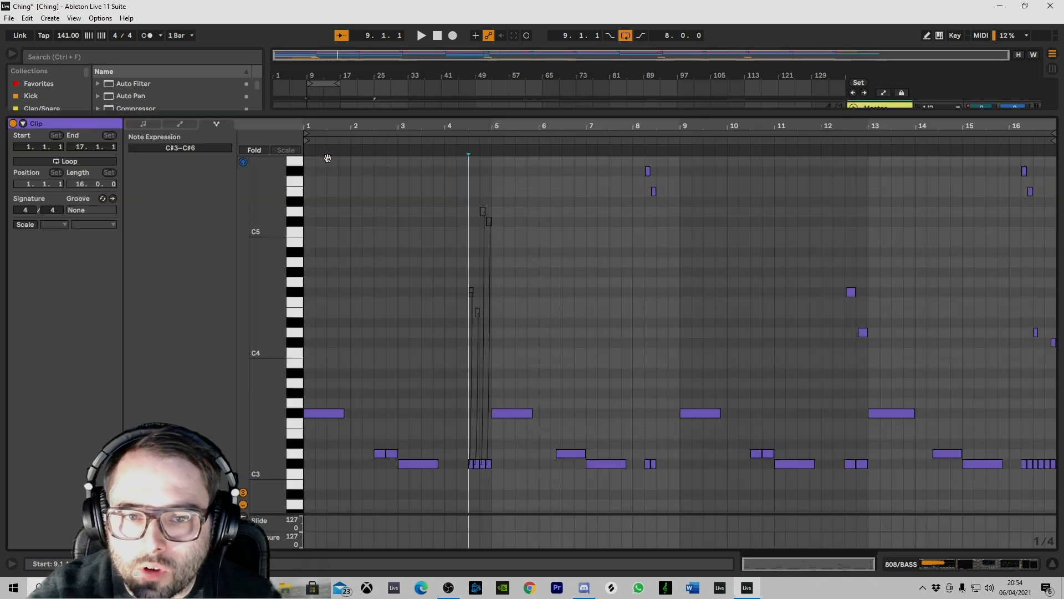
{"action": "scroll", "coordinate": [560, 372], "scroll_direction": "up", "scroll_amount": 2}
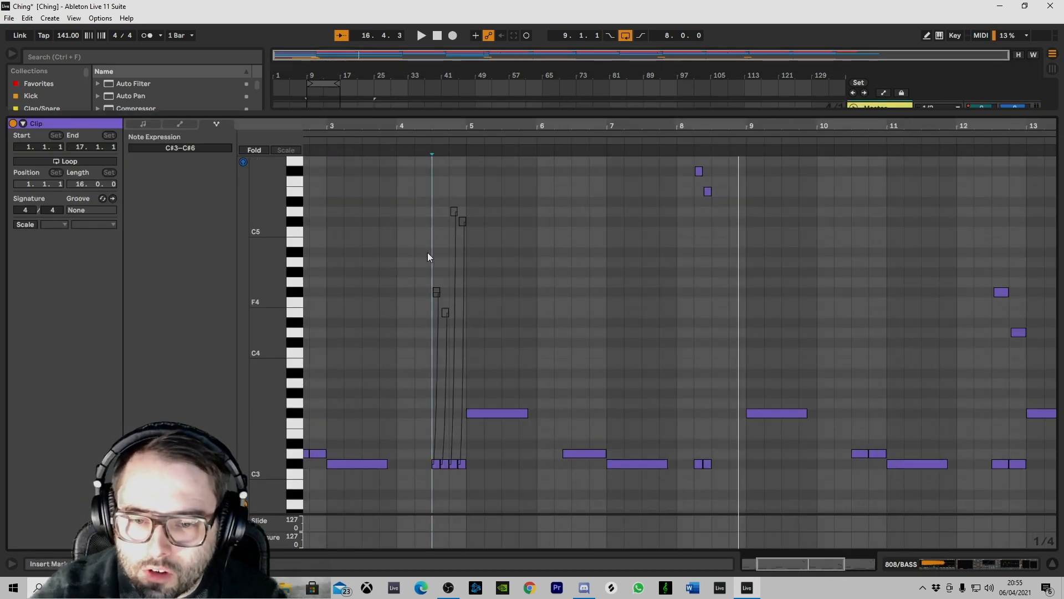
{"action": "left_click_drag", "start_coordinate": [382, 171], "coordinate": [525, 349]}
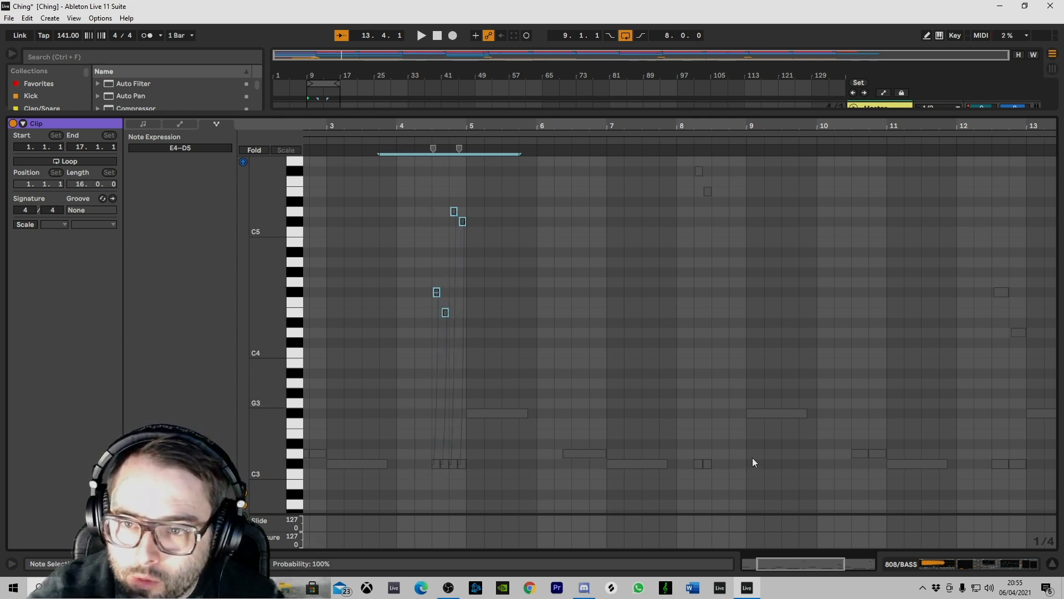
{"action": "left_click", "coordinate": [670, 172]}
{"action": "left_click_drag", "start_coordinate": [671, 155], "coordinate": [746, 257]}
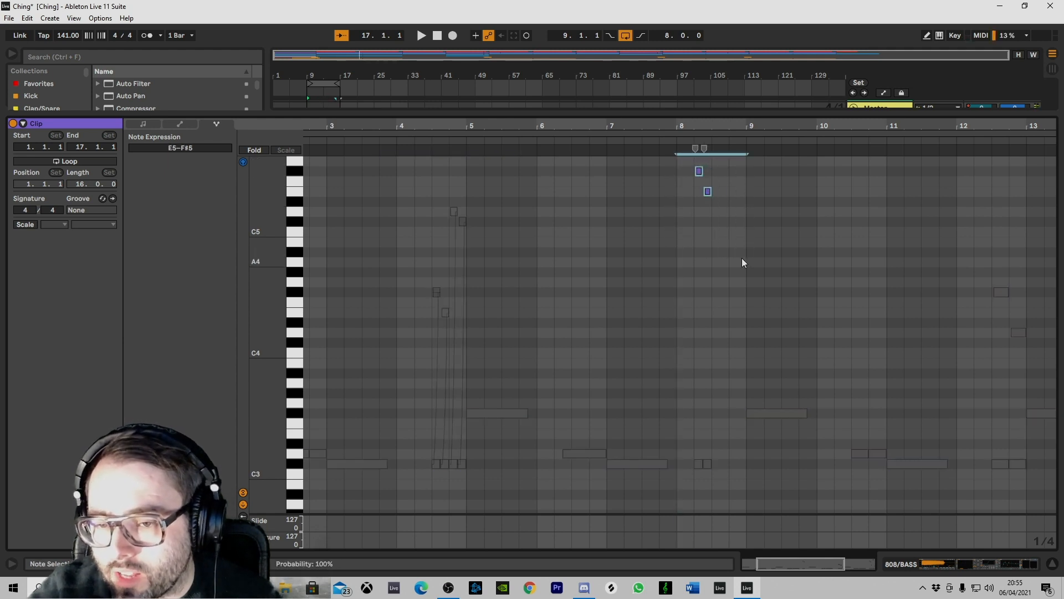
- Close the clip editor, unsolo the 808/BASS track and play the full arrangement from bar 9
{"action": "left_click", "coordinate": [1052, 563]}
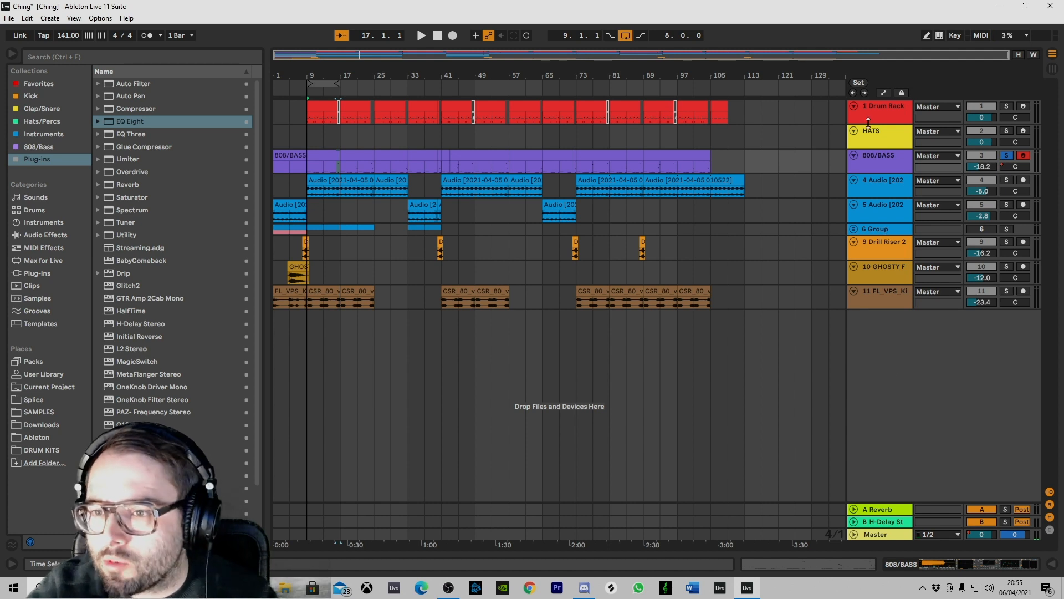
{"action": "left_click", "coordinate": [887, 158]}
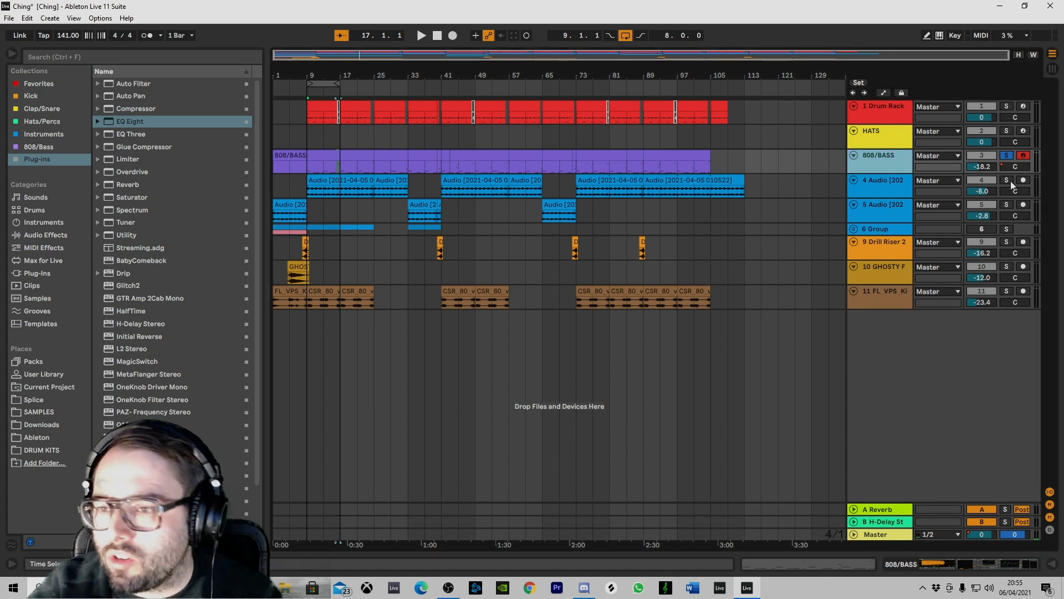
{"action": "left_click", "coordinate": [1008, 161]}
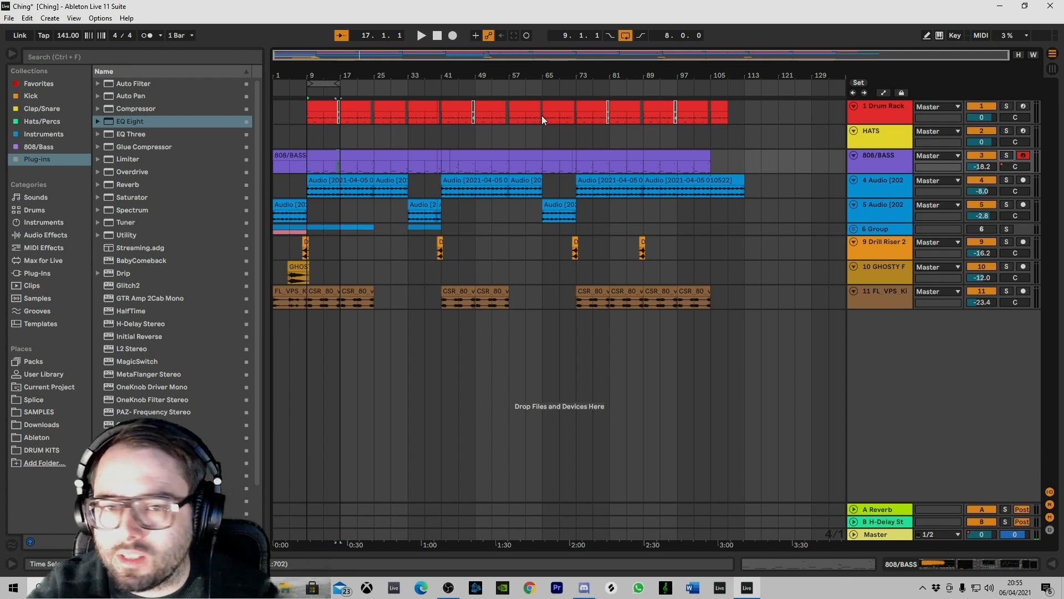
{"action": "key", "text": "space"}
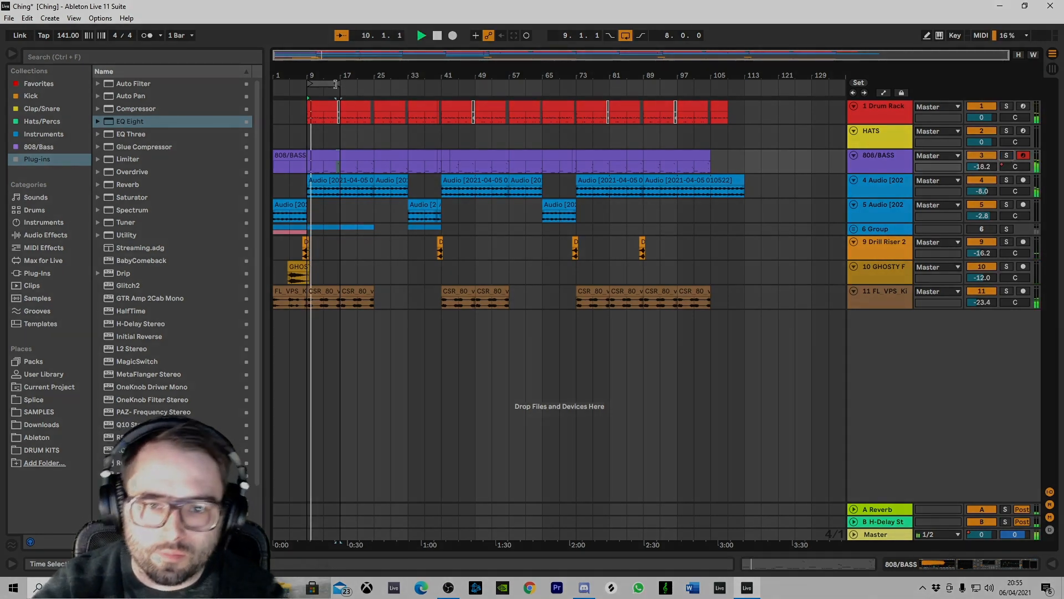